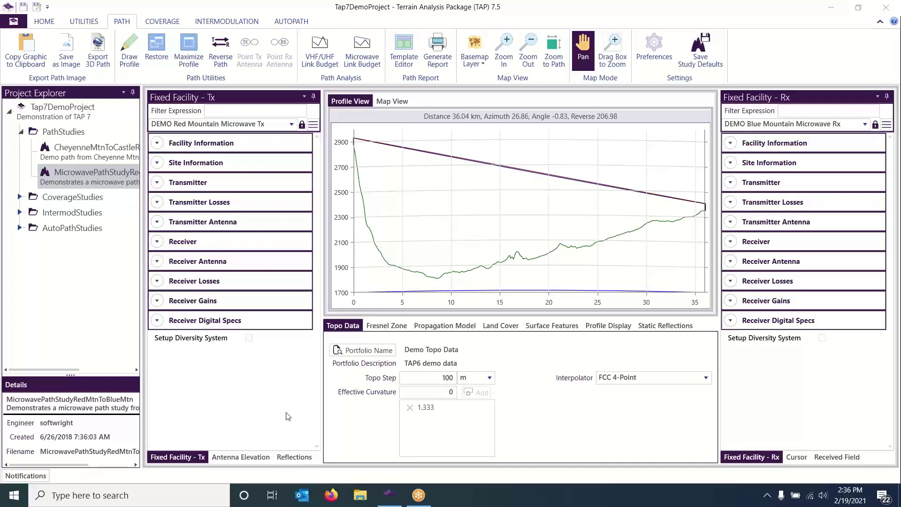
In the reflections study setup, assign Transmitter 1 the antenna DA 10 - 122 A (P) from the 0404 Celwave Microwave Solid Parabolic library.
{"action": "left_click", "coordinate": [294, 456]}
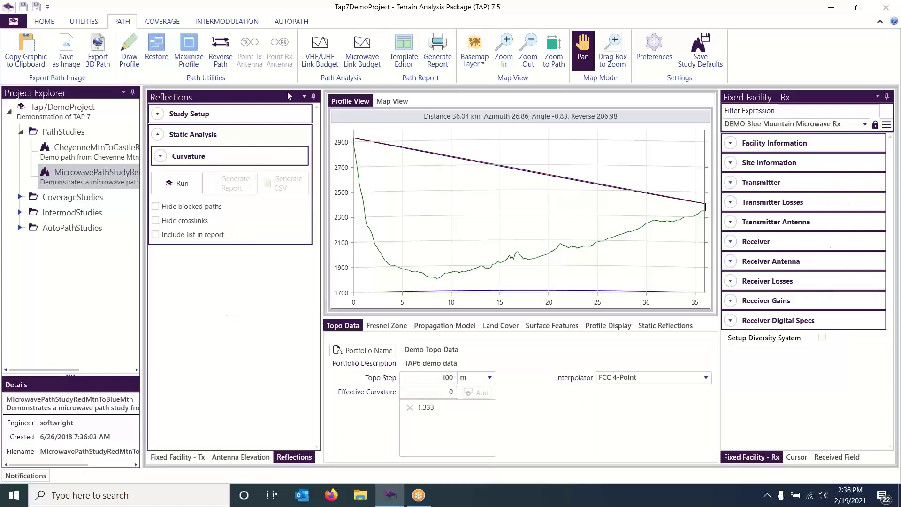
{"action": "left_click", "coordinate": [157, 114]}
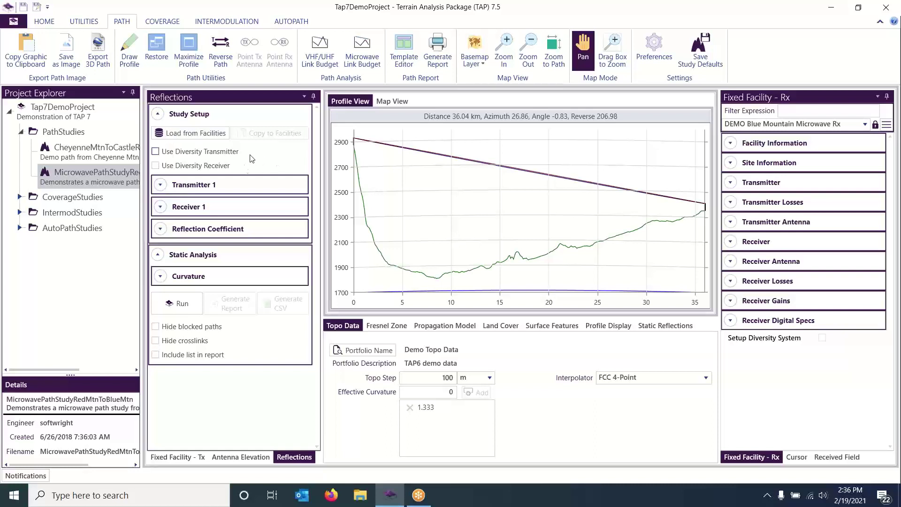
{"action": "left_click", "coordinate": [172, 190]}
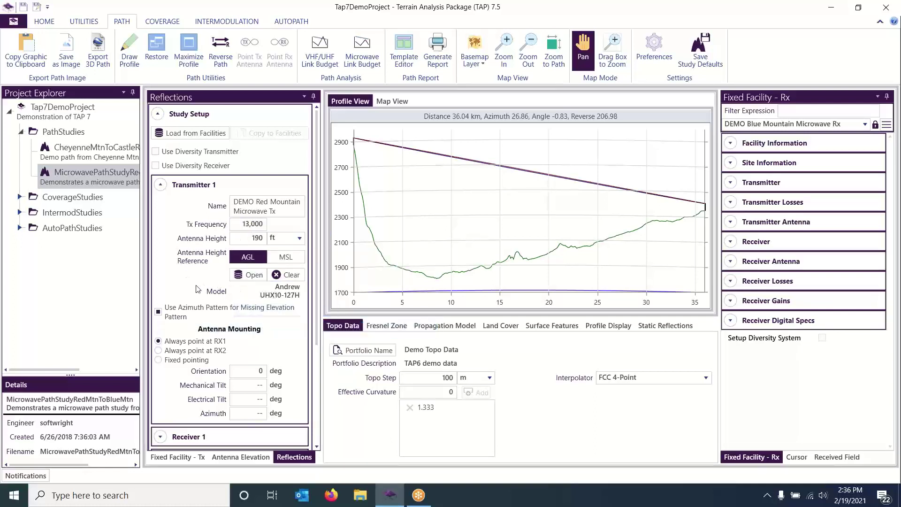
{"action": "left_click", "coordinate": [262, 276]}
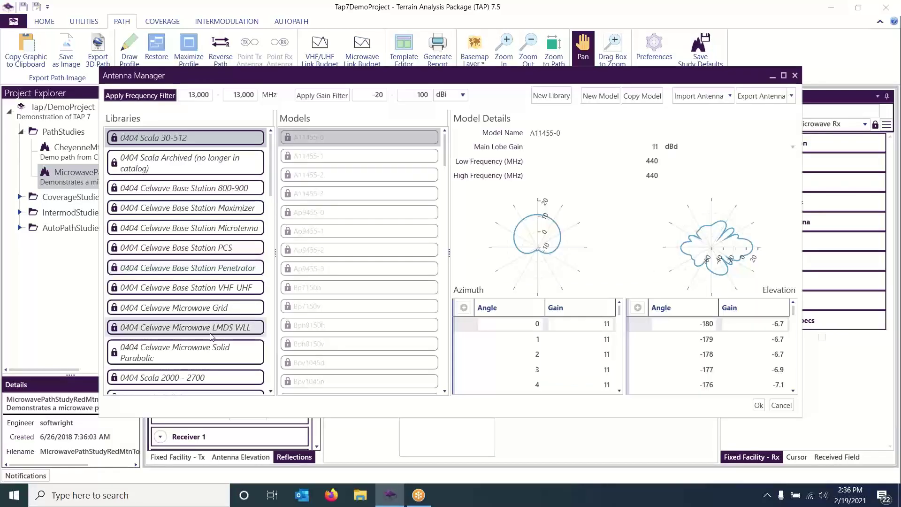
{"action": "left_click", "coordinate": [193, 340]}
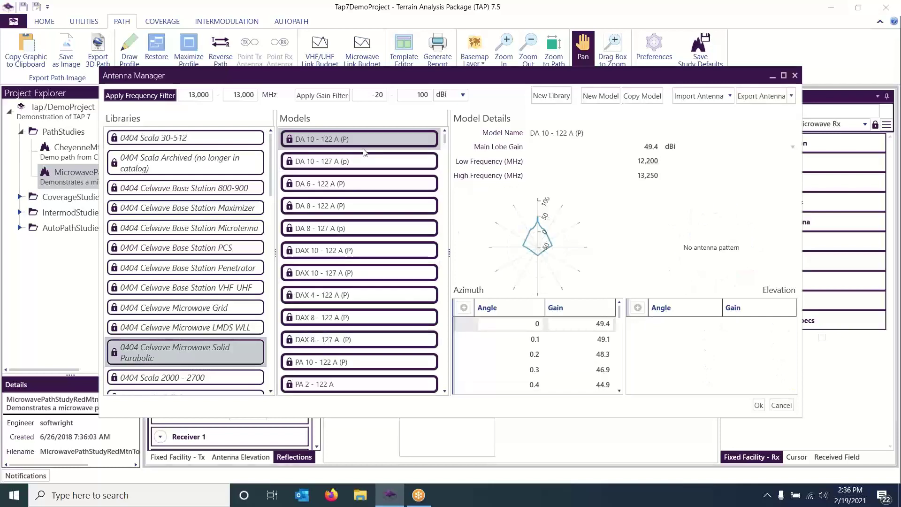
{"action": "left_click", "coordinate": [759, 405]}
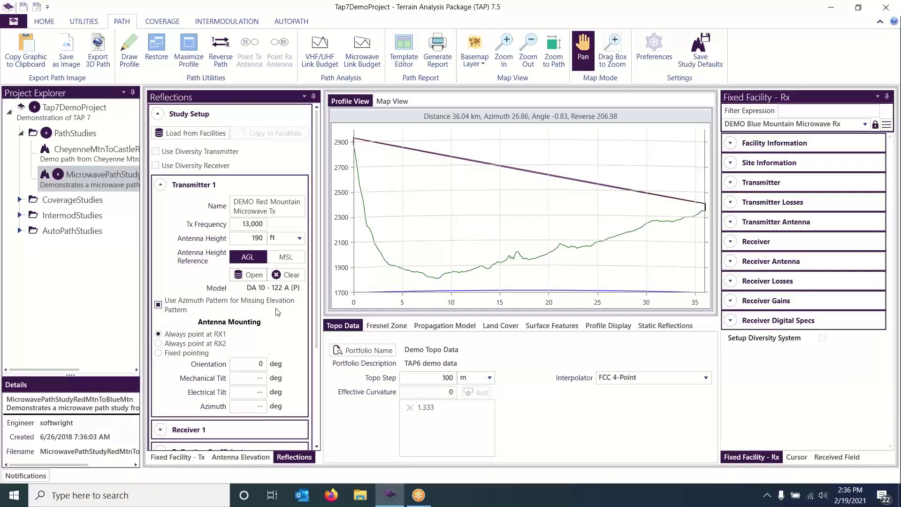
View the fixed transmitter facility's sections and return to the reflections setup.
{"action": "mouse_move", "coordinate": [251, 303]}
{"action": "left_click", "coordinate": [188, 456]}
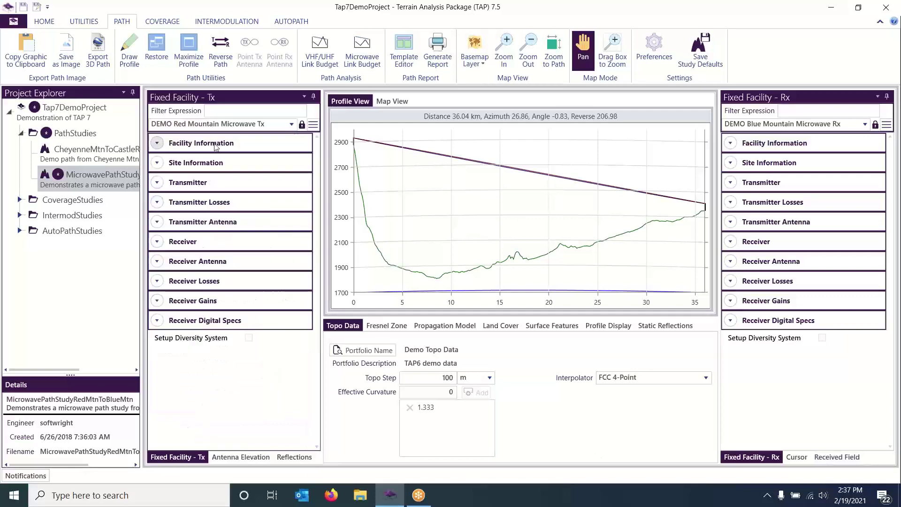
{"action": "left_click", "coordinate": [298, 457]}
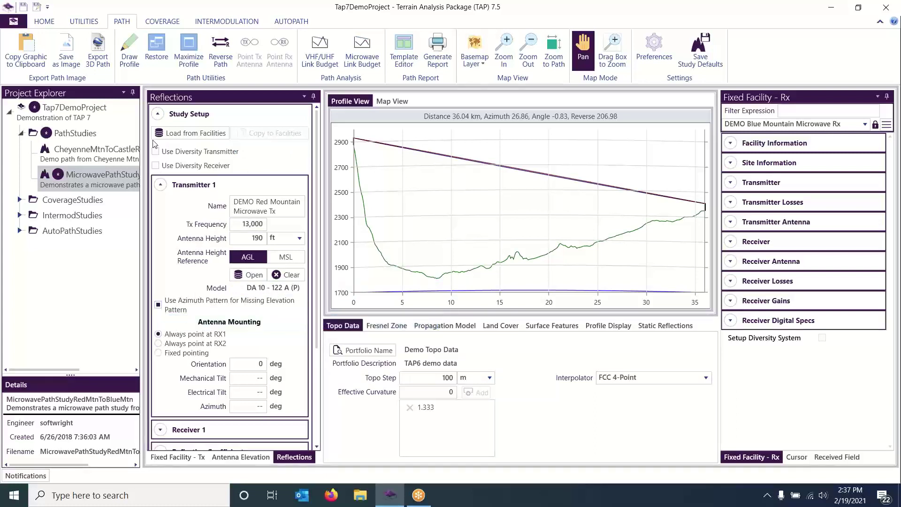
Assign Receiver 1 the antenna DA 10 - 103 A (P) from the 0404 Celwave Microwave Solid Parabolic library.
{"action": "left_click", "coordinate": [160, 185]}
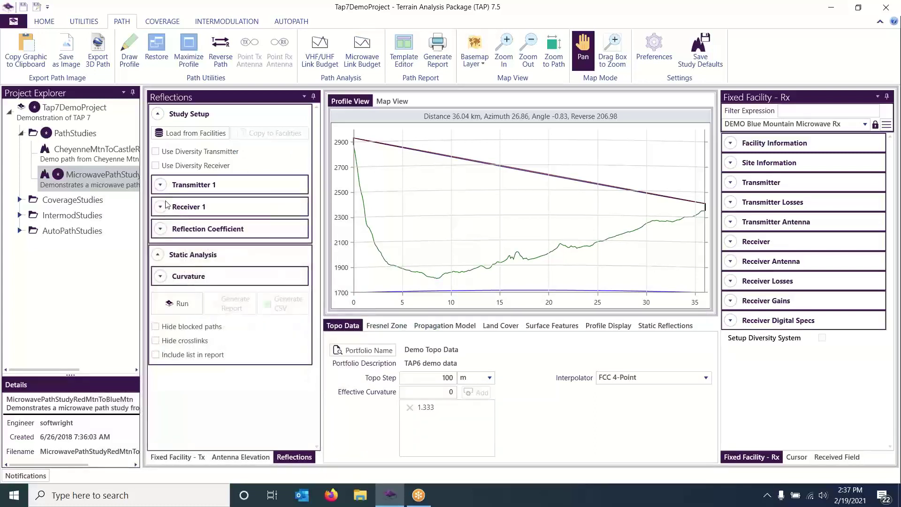
{"action": "left_click", "coordinate": [160, 207]}
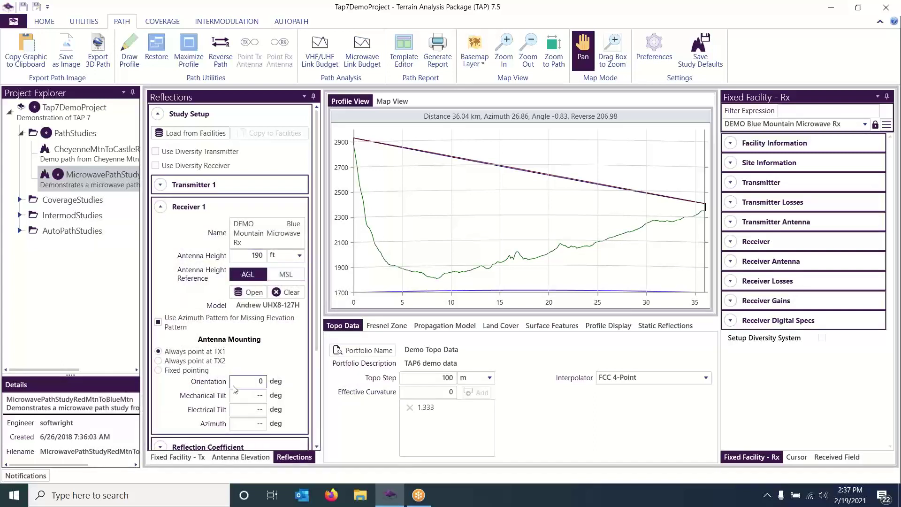
{"action": "left_click", "coordinate": [251, 292]}
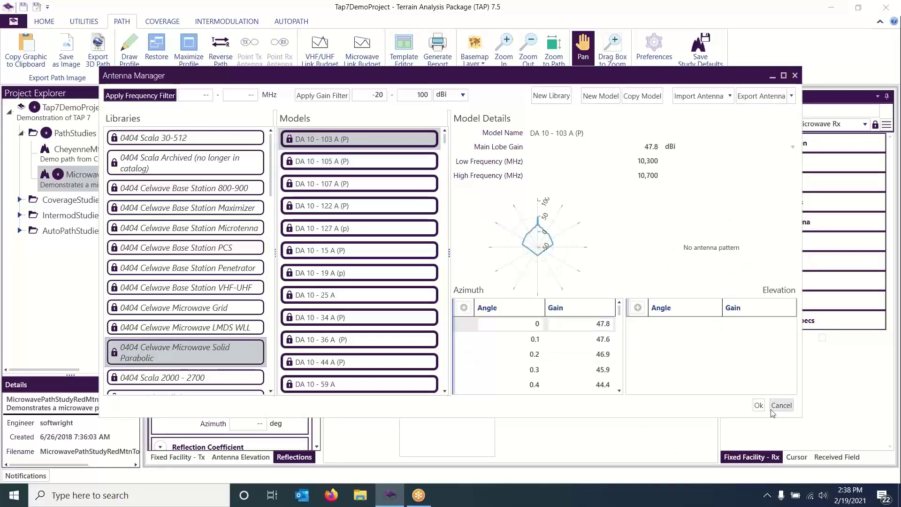
{"action": "left_click", "coordinate": [758, 405]}
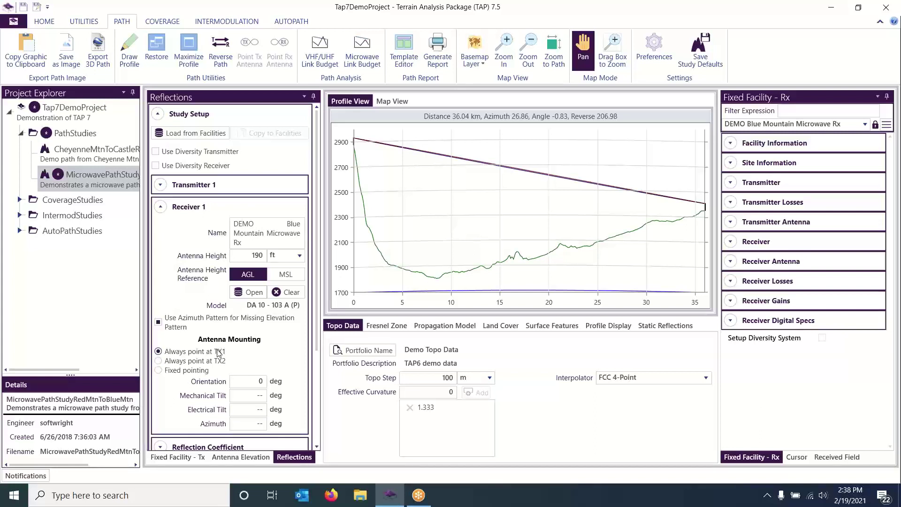
{"action": "left_click", "coordinate": [161, 207]}
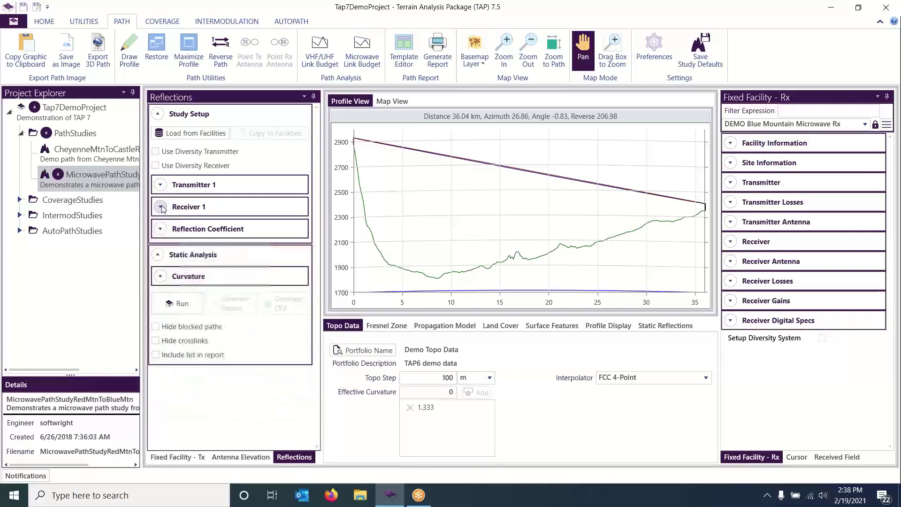
Try the diversity transmitter option with its Transmitter 2 settings and the diversity receiver option, and turn both off again.
{"action": "left_click", "coordinate": [155, 152]}
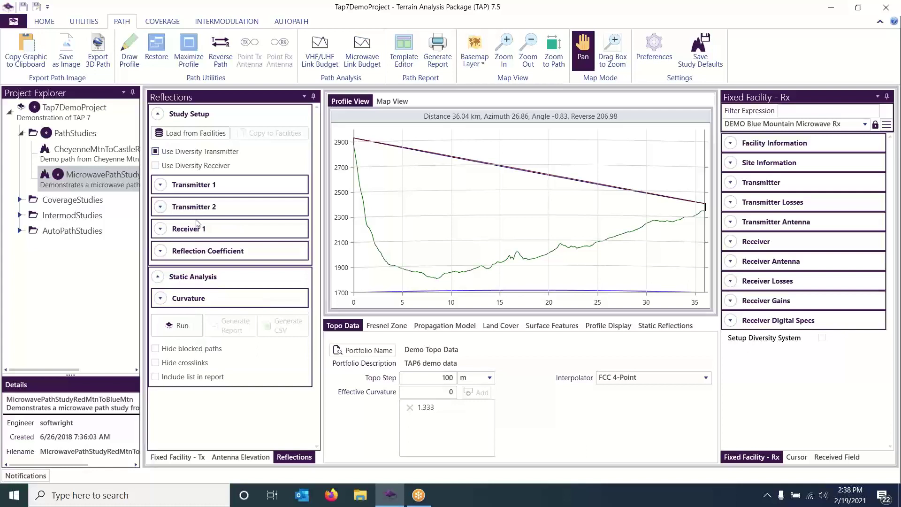
{"action": "left_click", "coordinate": [160, 207]}
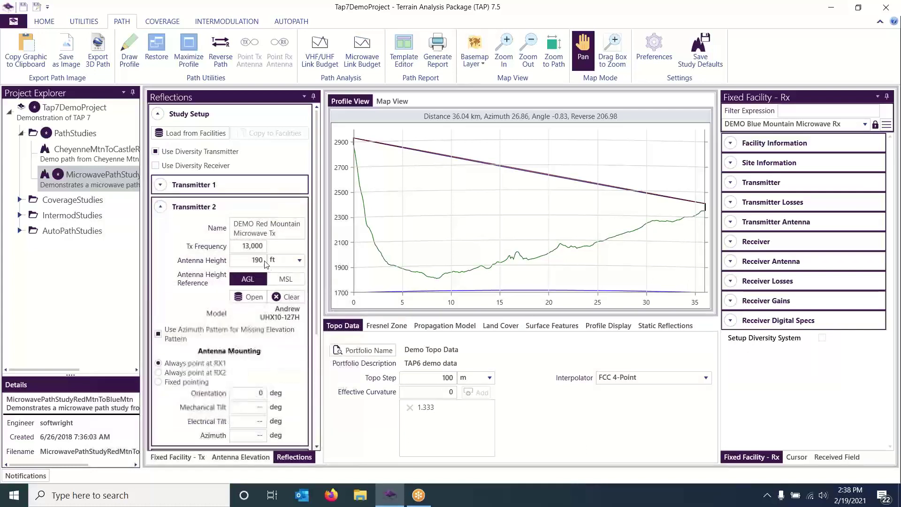
{"action": "double_click", "coordinate": [261, 261]}
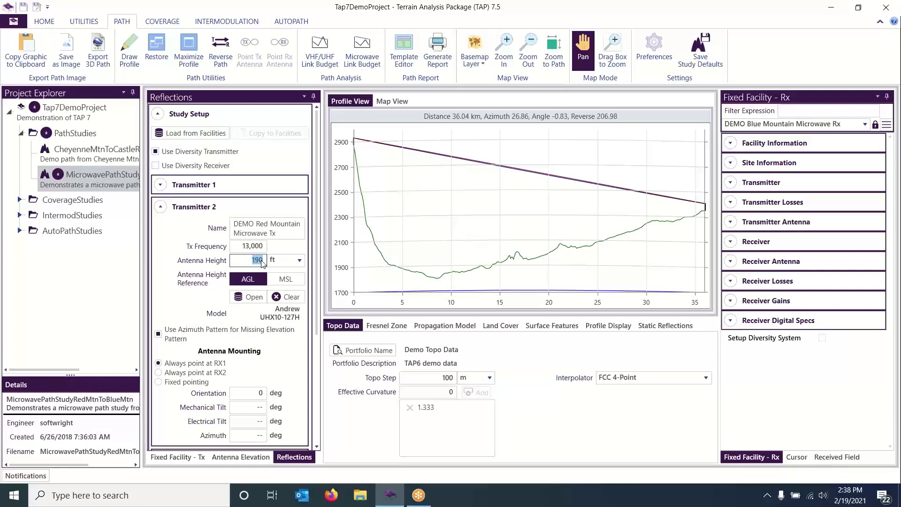
{"action": "left_click", "coordinate": [160, 207]}
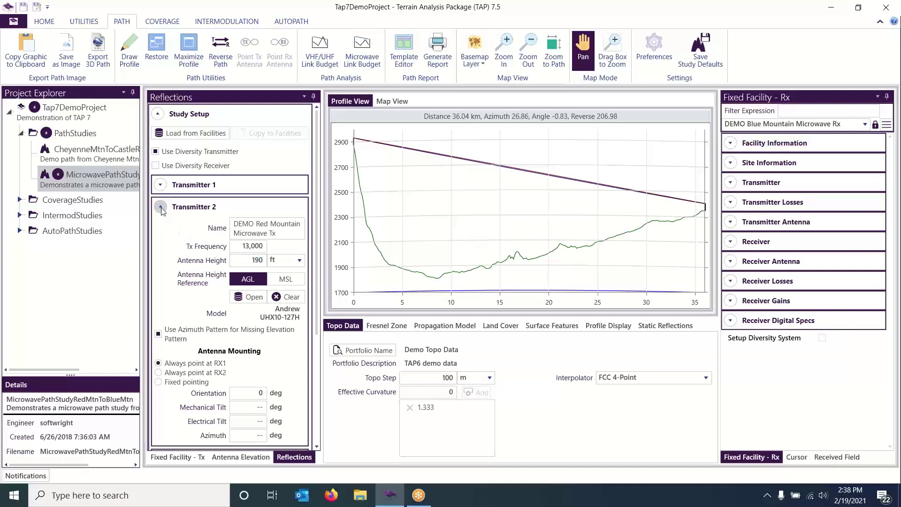
{"action": "left_click", "coordinate": [155, 152]}
{"action": "left_click", "coordinate": [155, 166]}
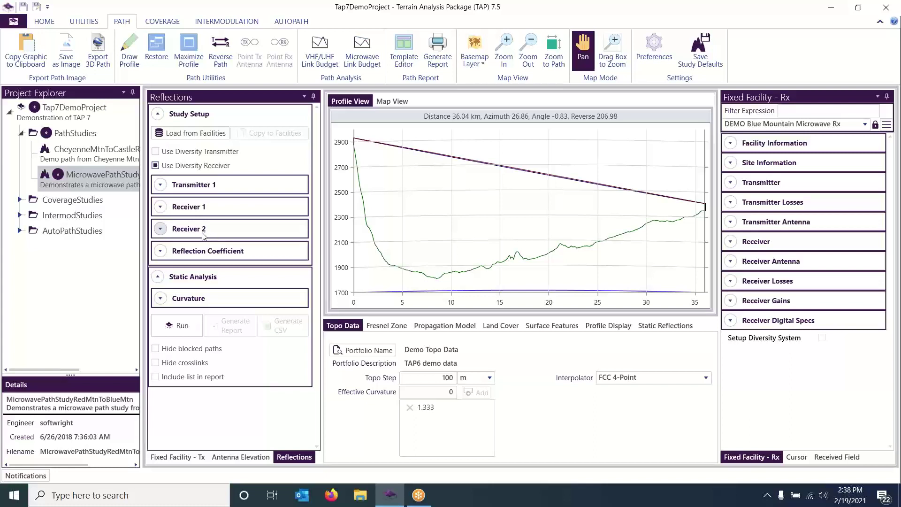
{"action": "left_click", "coordinate": [156, 166]}
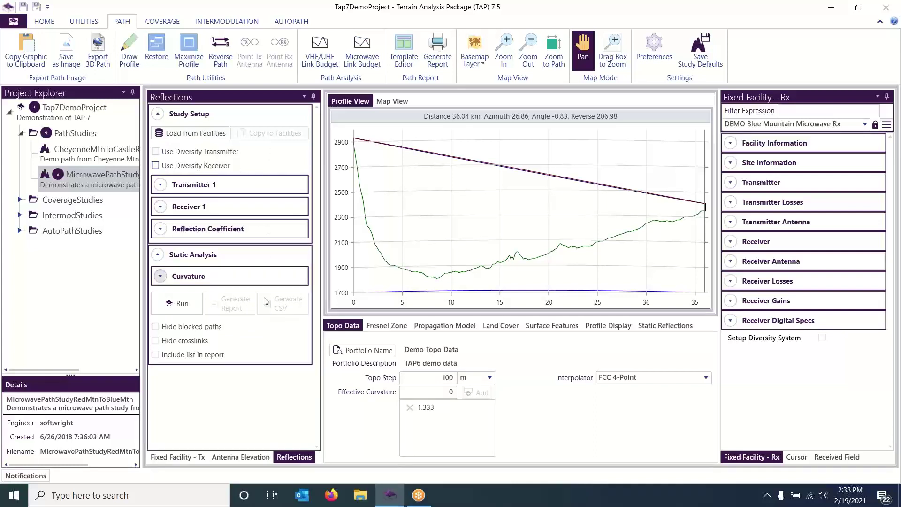
Base the reflection coefficient on land cover data and set Developed Open Space to 0.8.
{"action": "left_click", "coordinate": [160, 229]}
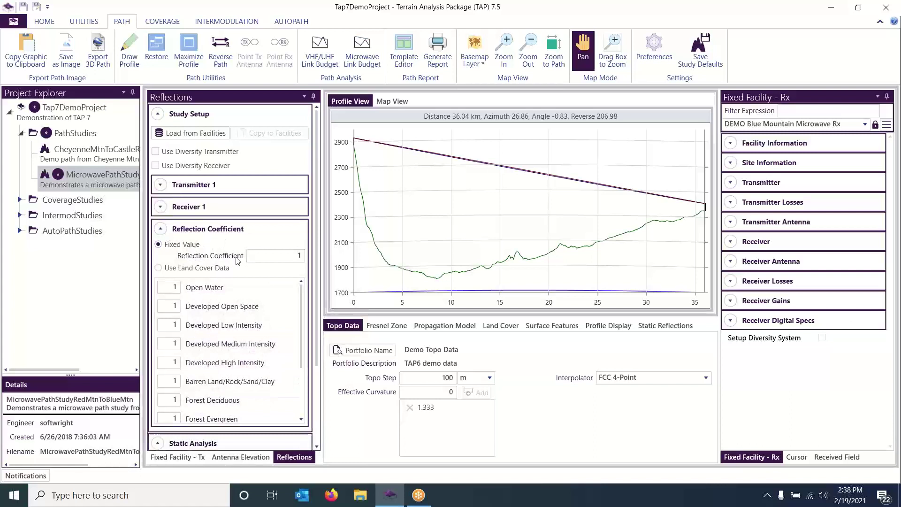
{"action": "double_click", "coordinate": [301, 258]}
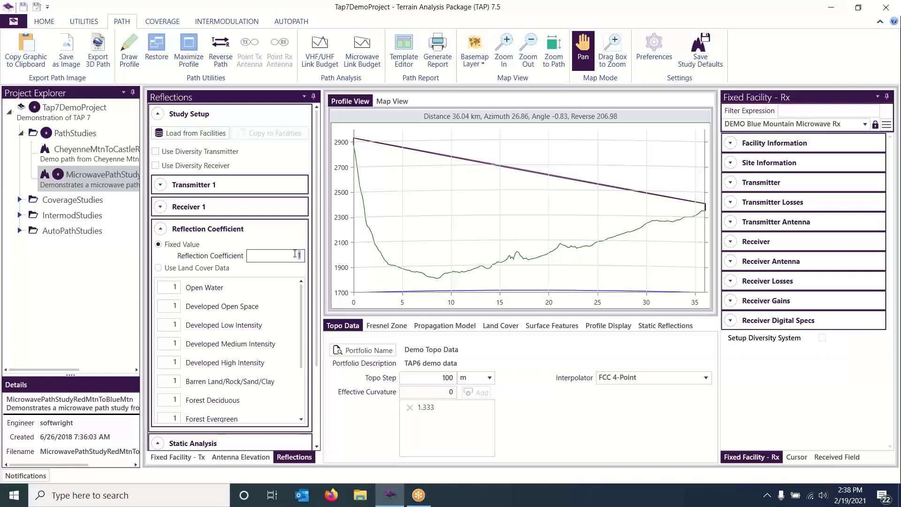
{"action": "left_click", "coordinate": [158, 268]}
{"action": "left_click", "coordinate": [175, 306]}
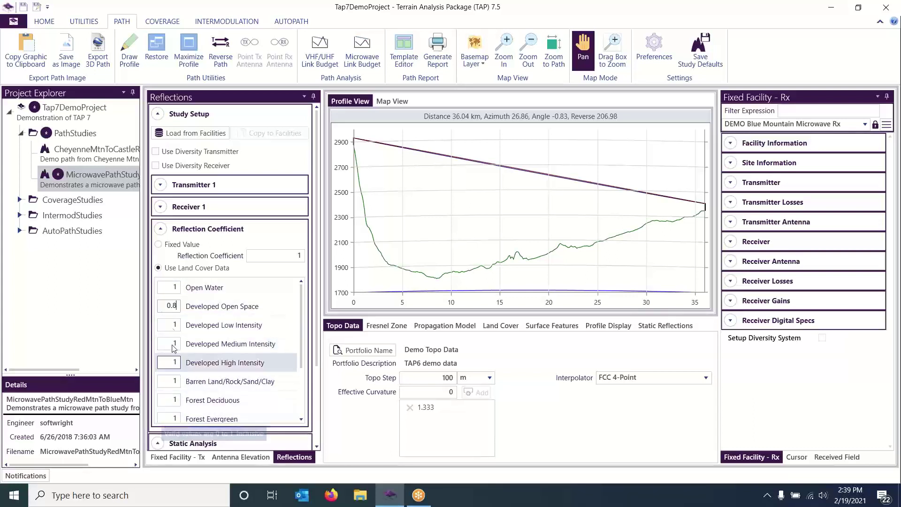
Restore the Developed Open Space coefficient to 1 and switch back to a fixed reflection coefficient value.
{"action": "left_click", "coordinate": [176, 307]}
{"action": "key", "text": "BackSpace"}
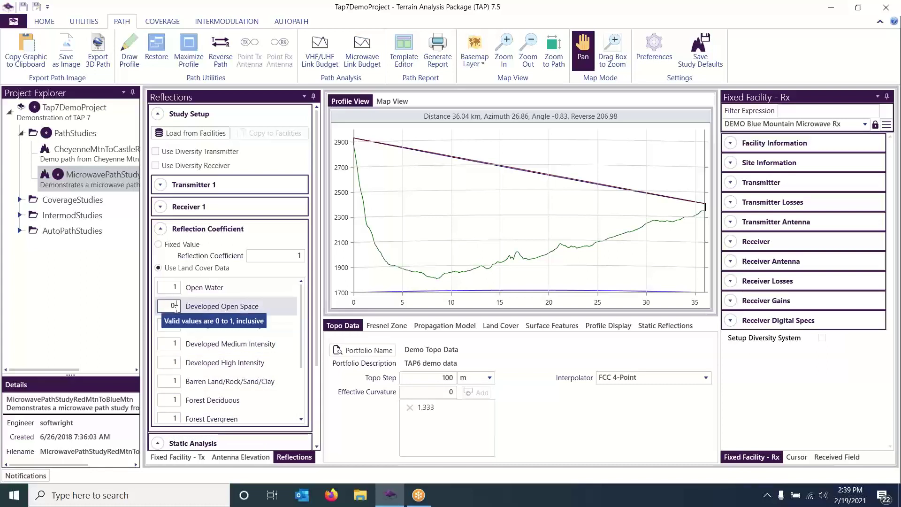
{"action": "type", "text": "1"}
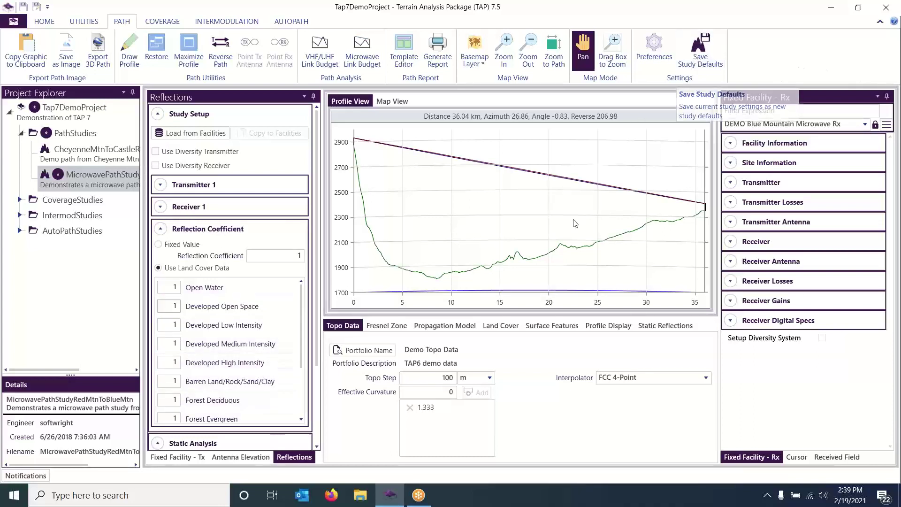
{"action": "left_click", "coordinate": [158, 244]}
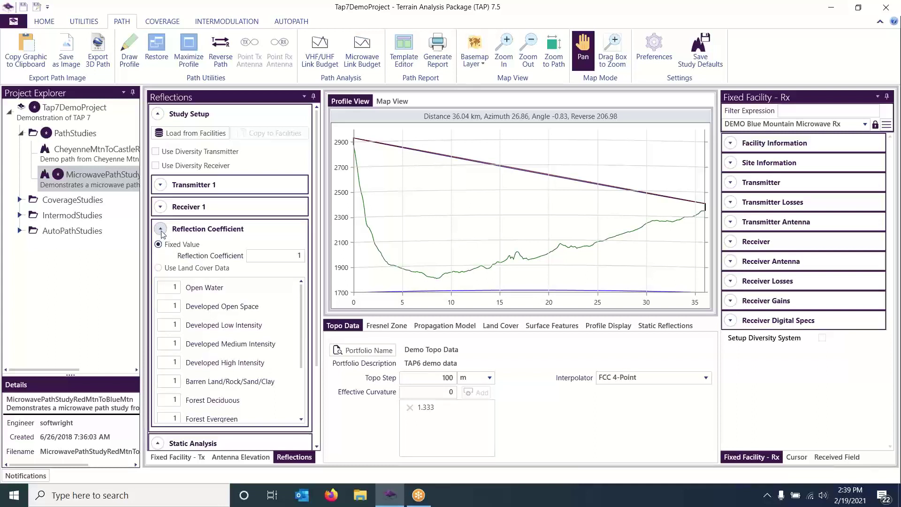
{"action": "left_click", "coordinate": [163, 230]}
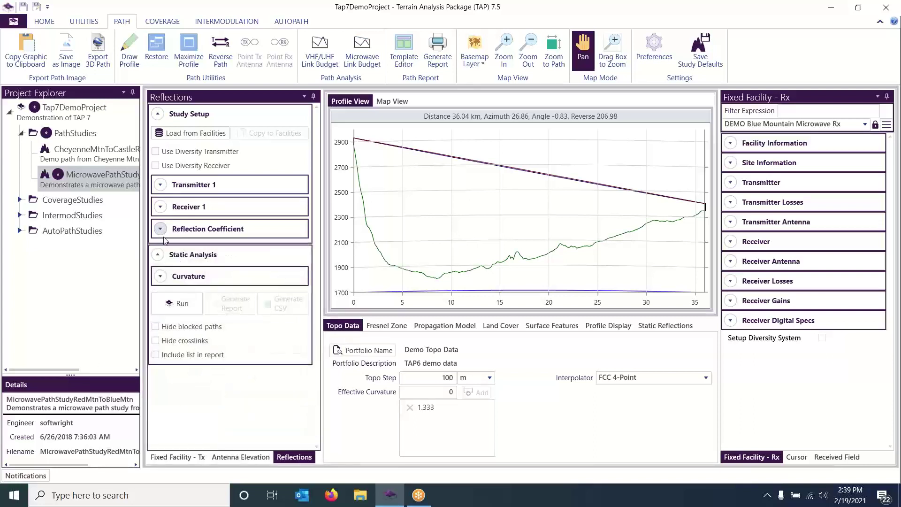
Try specific curvature values for the static analysis by adding 1, remove that value and return to the range of curvatures.
{"action": "left_click", "coordinate": [161, 277]}
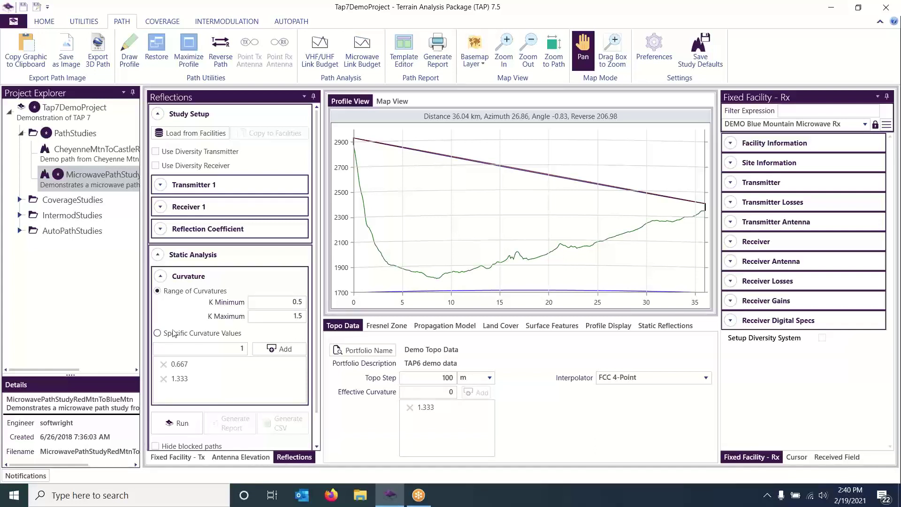
{"action": "left_click", "coordinate": [157, 333]}
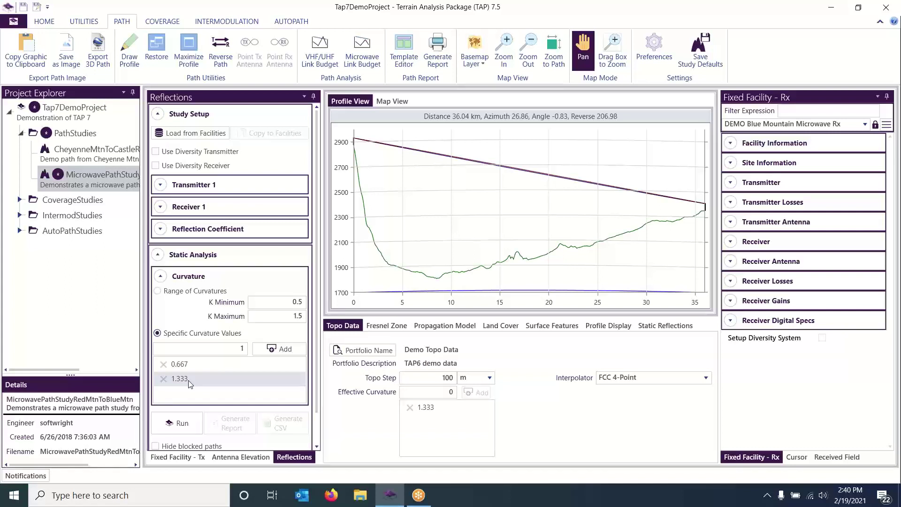
{"action": "left_click", "coordinate": [271, 351]}
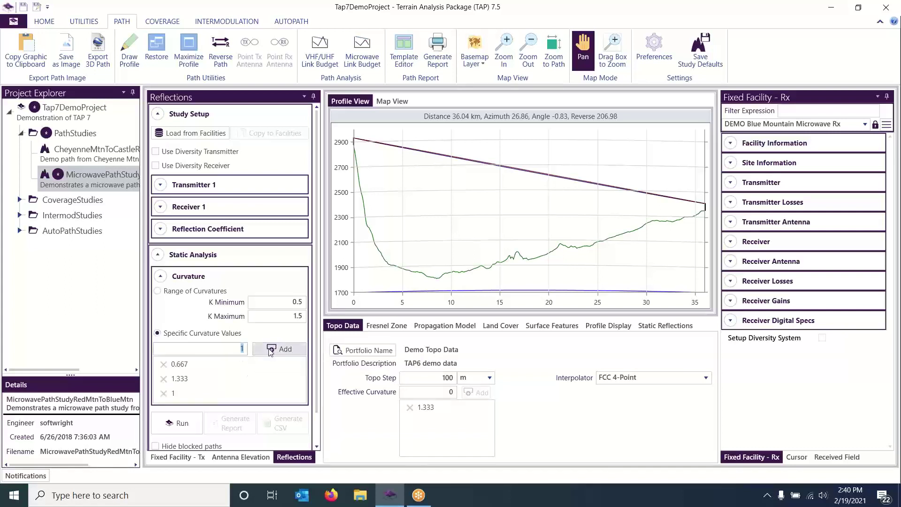
{"action": "left_click", "coordinate": [164, 394]}
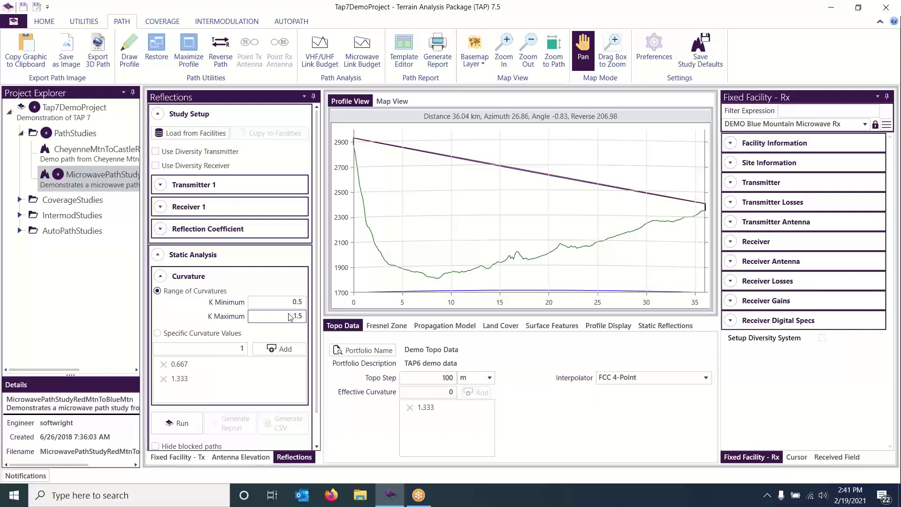
{"action": "left_click", "coordinate": [161, 276]}
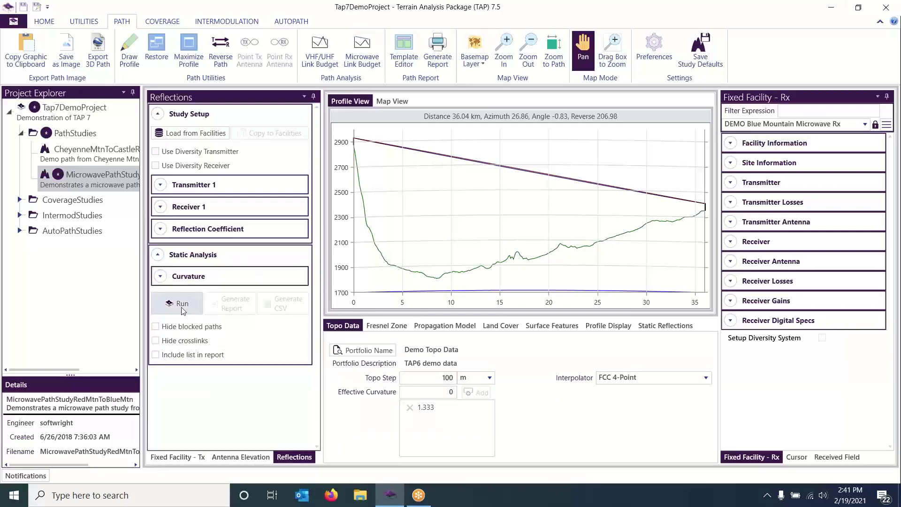
Run the static reflection analysis and select the reflection point at 26.378 km in the results.
{"action": "left_click", "coordinate": [182, 305]}
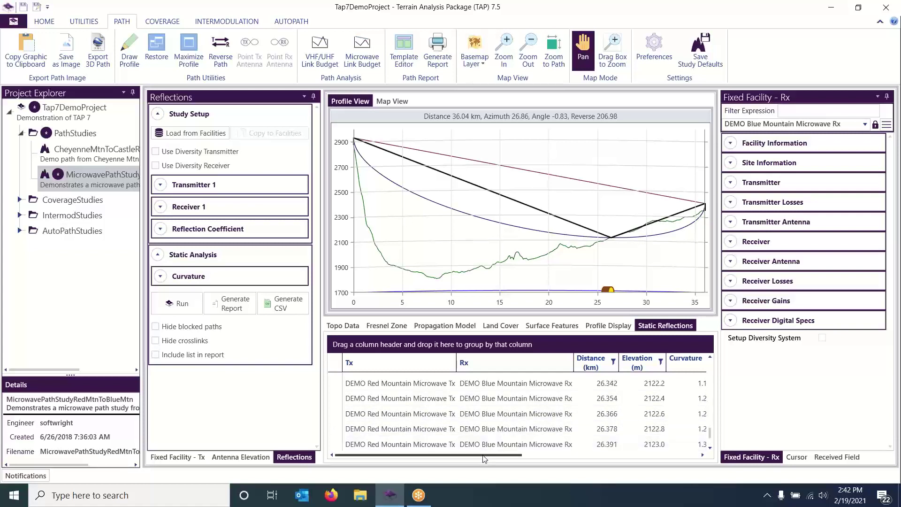
{"action": "scroll", "coordinate": [483, 445], "scroll_direction": "up", "scroll_amount": 1}
{"action": "left_click", "coordinate": [486, 431]}
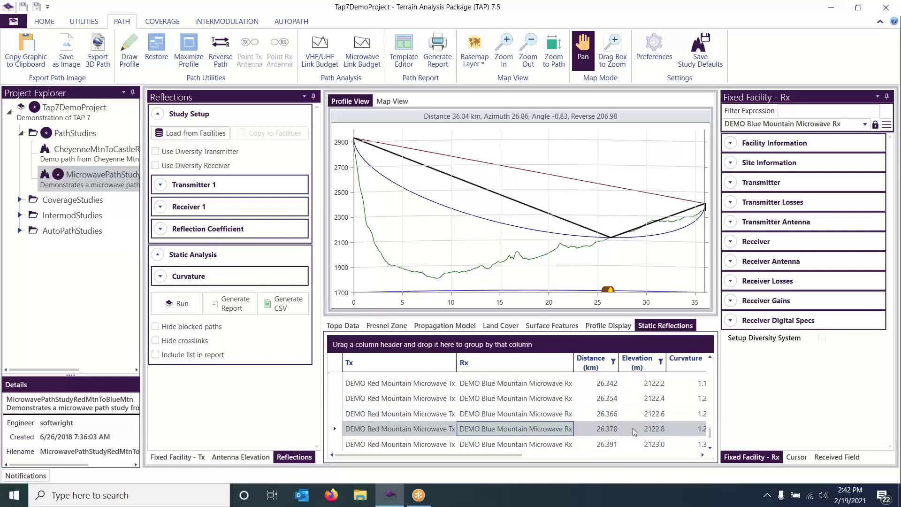
Examine the selected reflection's curvature, line-of-sight, Fresnel, phase, reflection coefficient and antenna discrimination columns.
{"action": "left_click", "coordinate": [703, 455]}
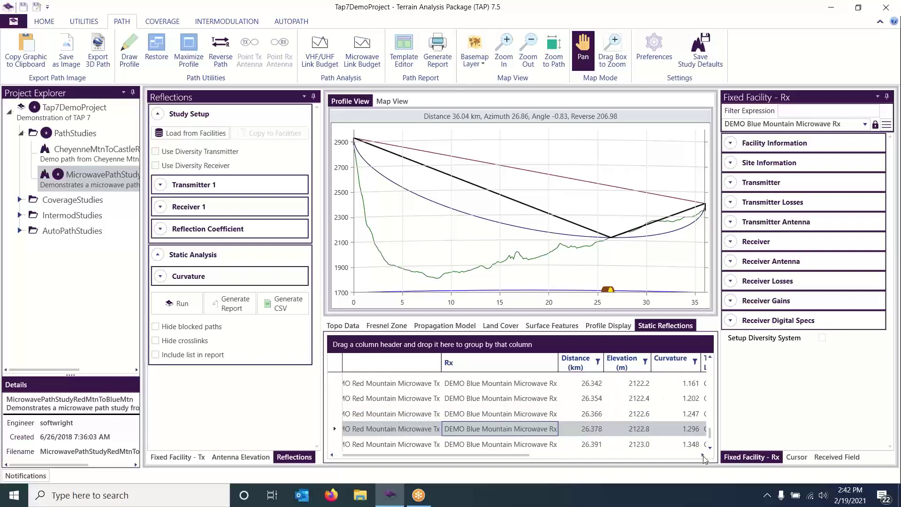
{"action": "left_click", "coordinate": [702, 455]}
{"action": "left_click", "coordinate": [702, 455]}
{"action": "left_click", "coordinate": [703, 455]}
{"action": "left_click", "coordinate": [702, 455]}
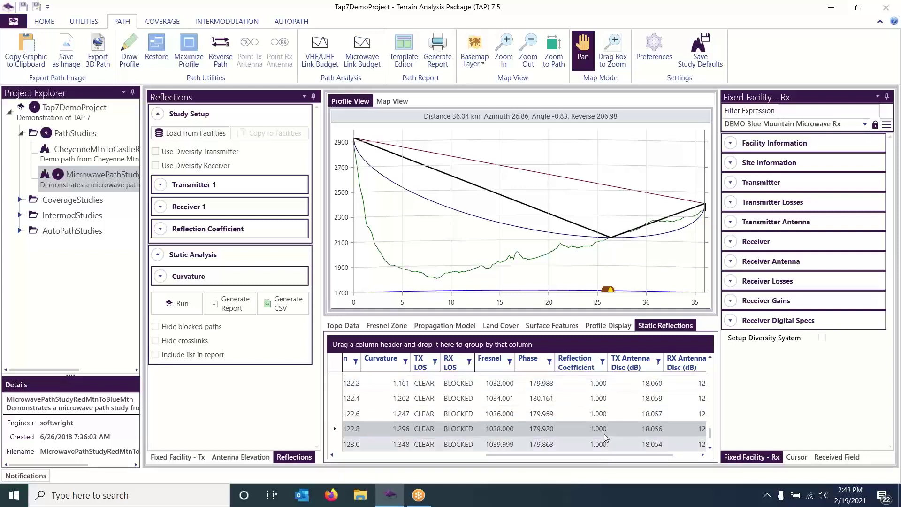
Check the fixed reflection coefficient setting and review the Sum (dB) column for the selected reflection.
{"action": "left_click", "coordinate": [164, 230]}
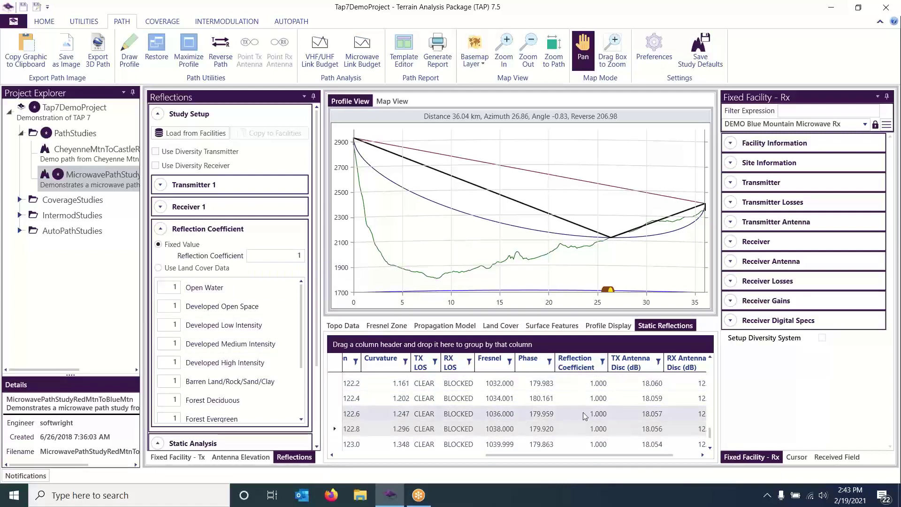
{"action": "left_click", "coordinate": [702, 455]}
{"action": "left_click", "coordinate": [702, 455]}
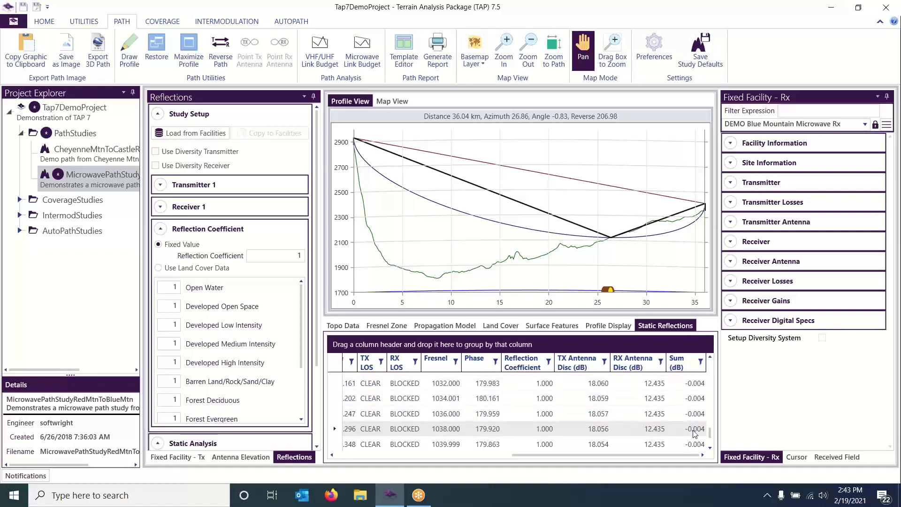
Compare the ray paths at both curvature extremes by selecting the first reflection at 25.737 km and the last at 26.425 km.
{"action": "left_click_drag", "start_coordinate": [710, 431], "coordinate": [710, 365]}
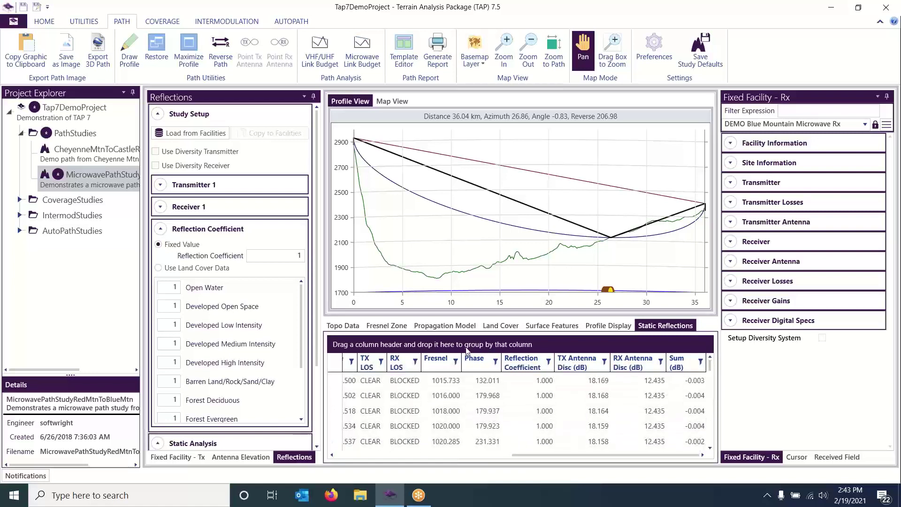
{"action": "left_click", "coordinate": [481, 455]}
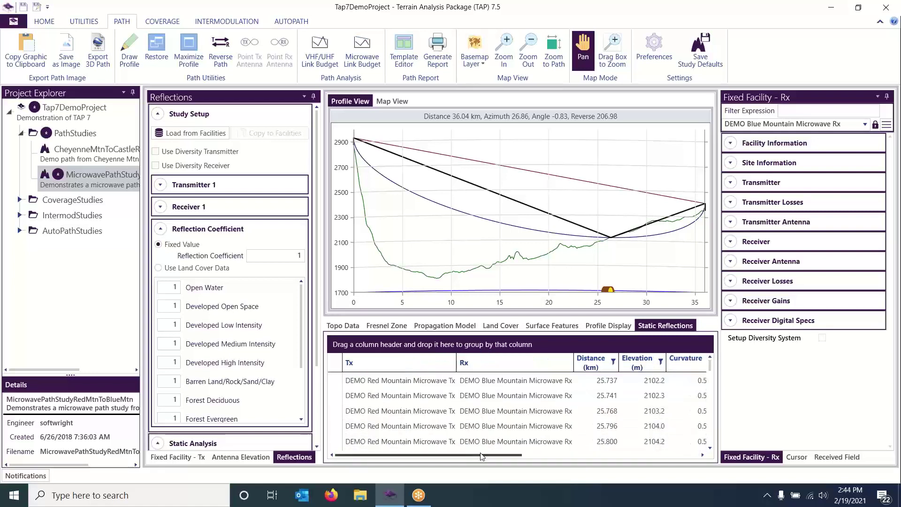
{"action": "left_click", "coordinate": [703, 455]}
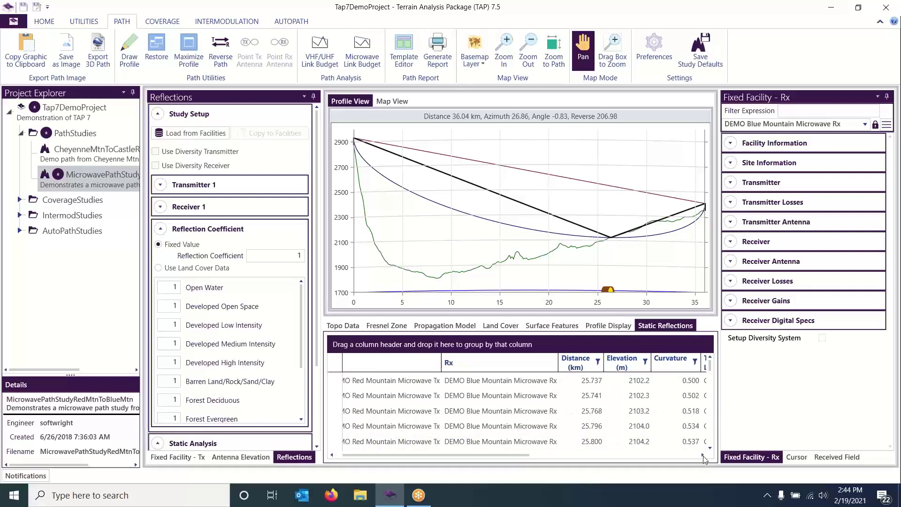
{"action": "left_click", "coordinate": [703, 455]}
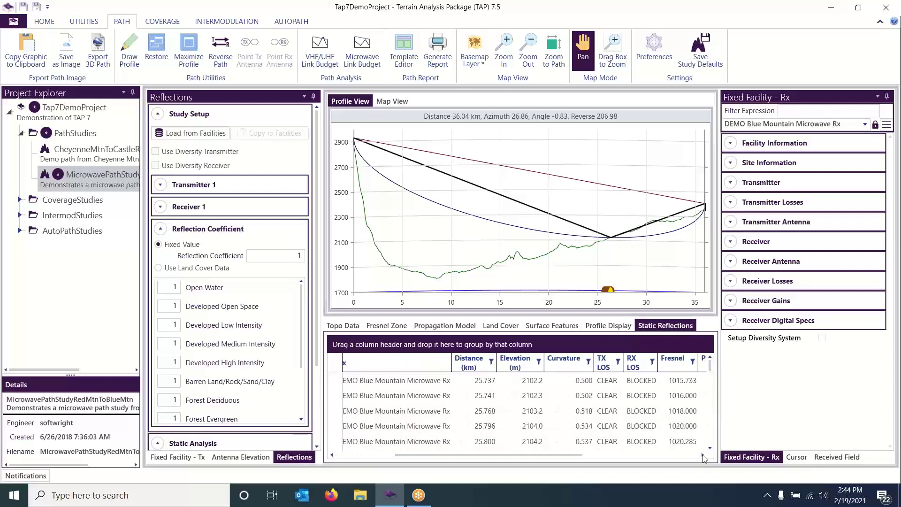
{"action": "left_click", "coordinate": [575, 383]}
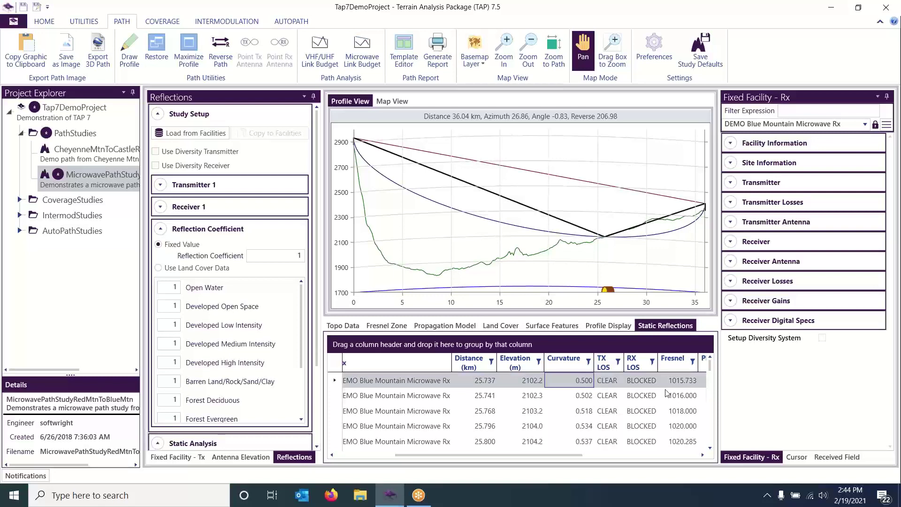
{"action": "left_click_drag", "start_coordinate": [710, 365], "coordinate": [710, 440]}
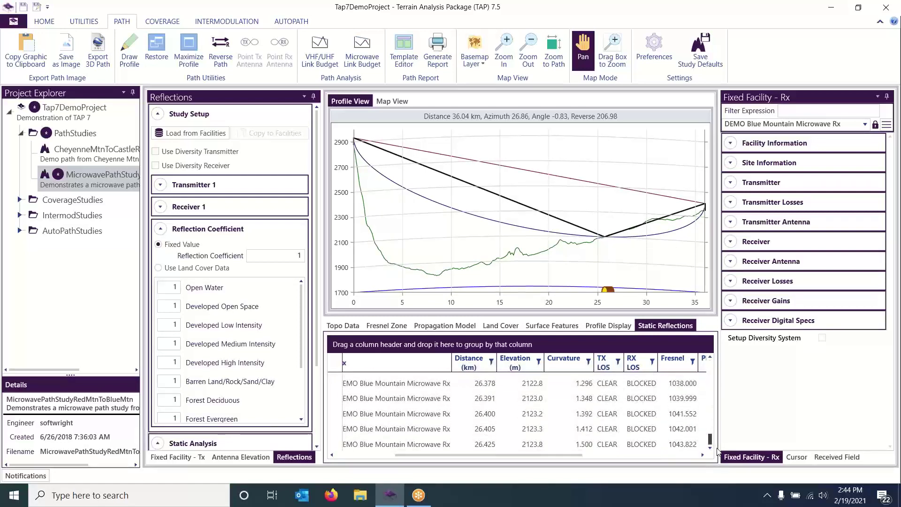
{"action": "left_click", "coordinate": [582, 443]}
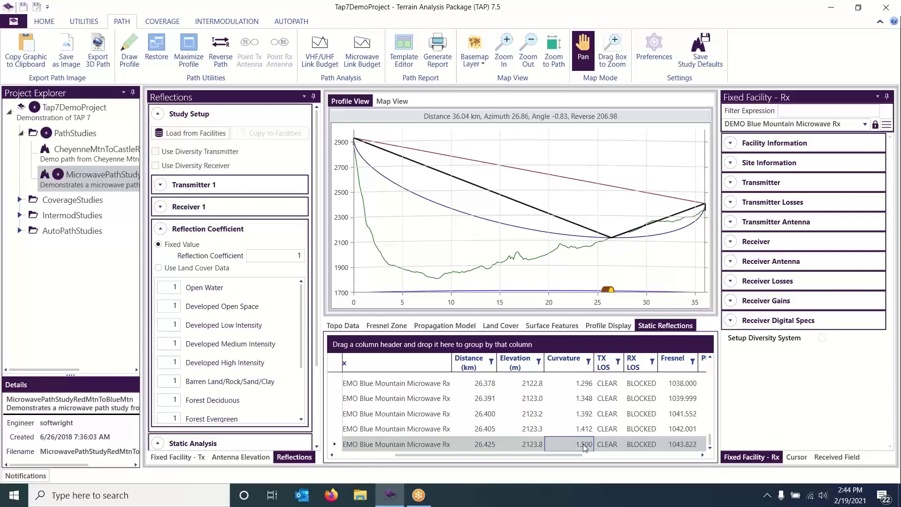
Inspect the reflections listed at regular 0.1 km intervals, selecting the ones at 25.800 km and 26.000 km.
{"action": "left_click_drag", "start_coordinate": [710, 441], "coordinate": [709, 363]}
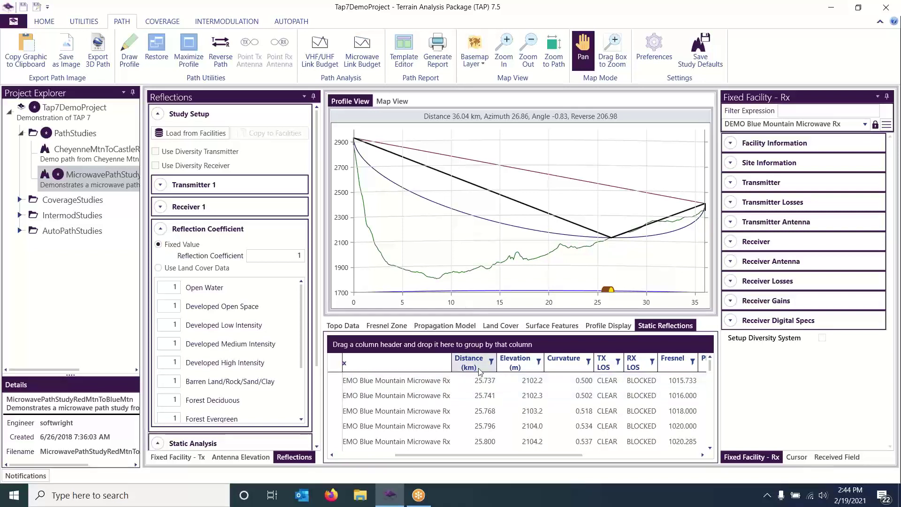
{"action": "left_click", "coordinate": [481, 443]}
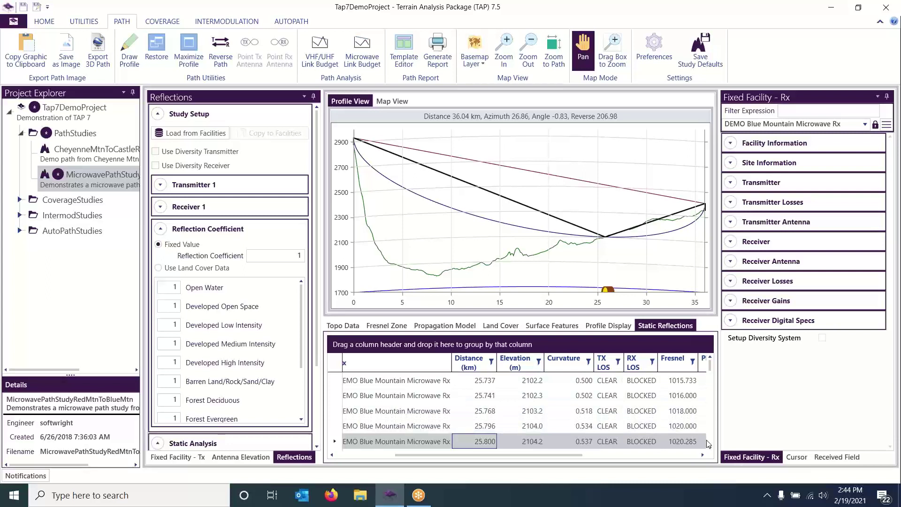
{"action": "scroll", "coordinate": [708, 446], "scroll_direction": "down", "scroll_amount": 2}
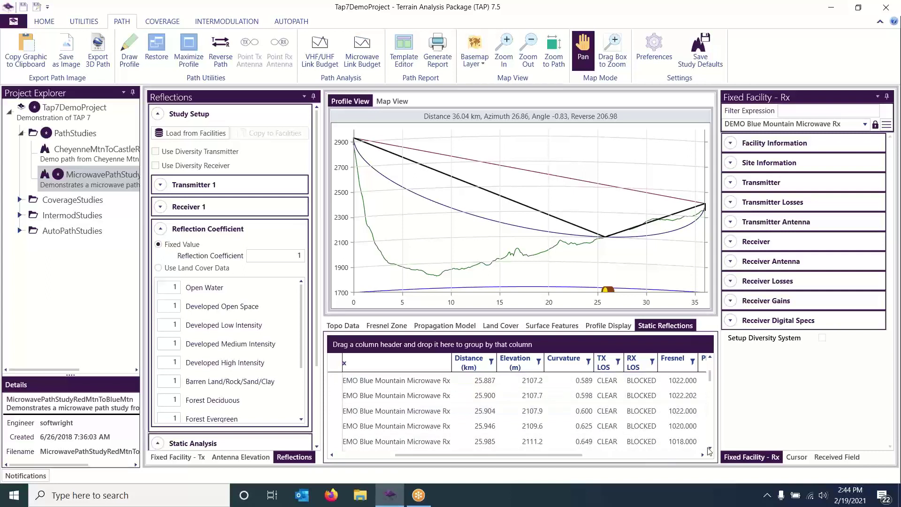
{"action": "scroll", "coordinate": [666, 436], "scroll_direction": "down", "scroll_amount": 1}
{"action": "left_click", "coordinate": [663, 426]}
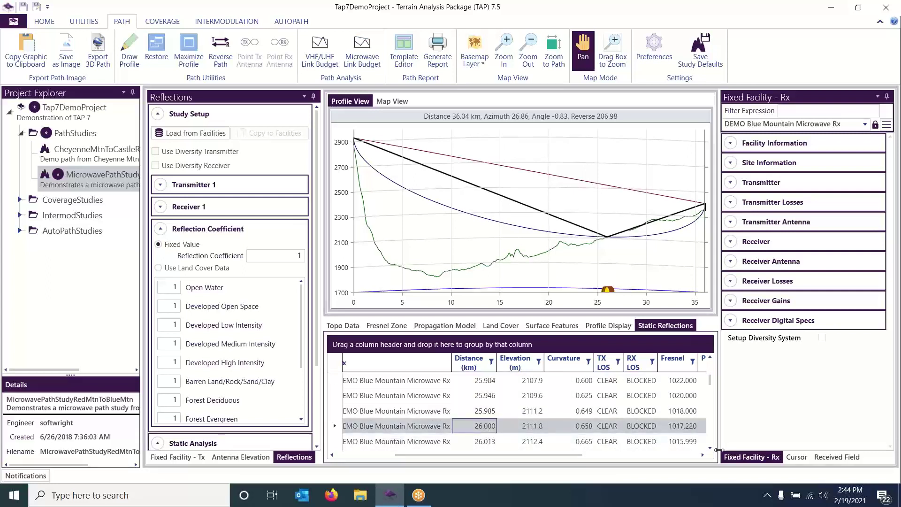
{"action": "scroll", "coordinate": [712, 450], "scroll_direction": "down", "scroll_amount": 5}
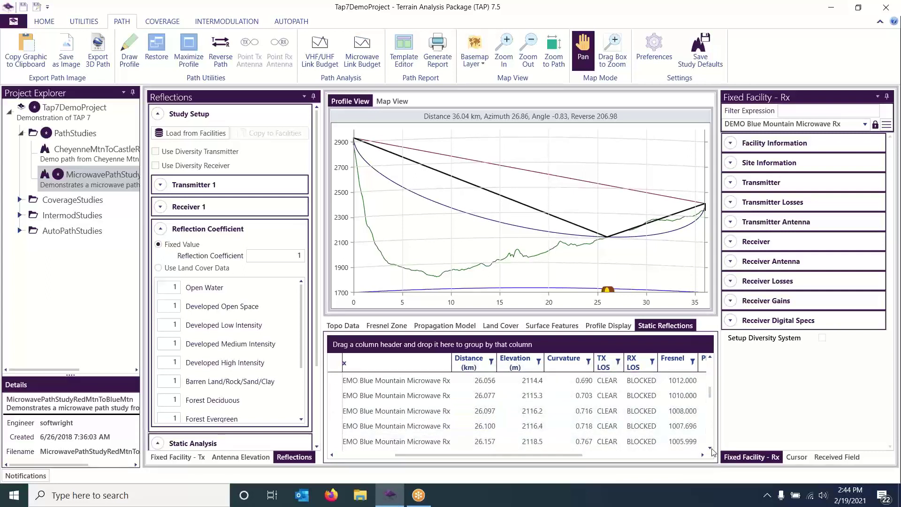
{"action": "scroll", "coordinate": [712, 452], "scroll_direction": "down", "scroll_amount": 2}
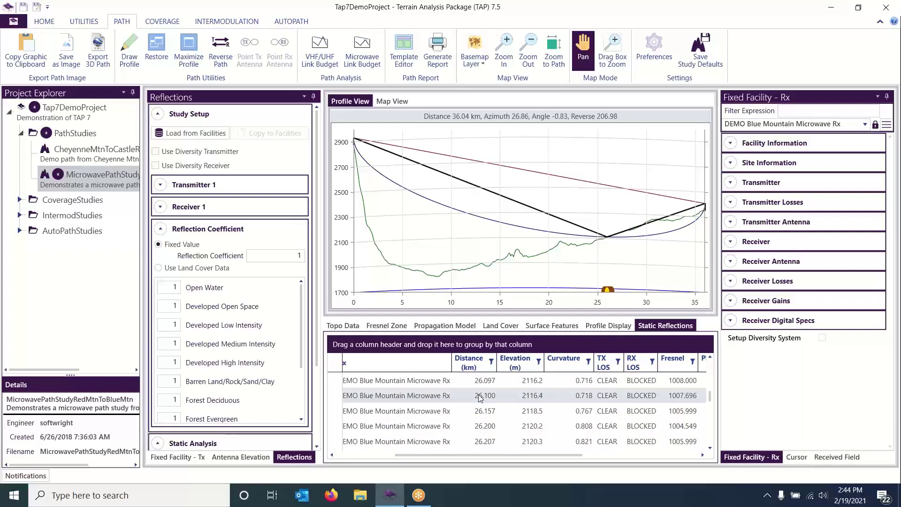
{"action": "scroll", "coordinate": [476, 400], "scroll_direction": "up", "scroll_amount": 3}
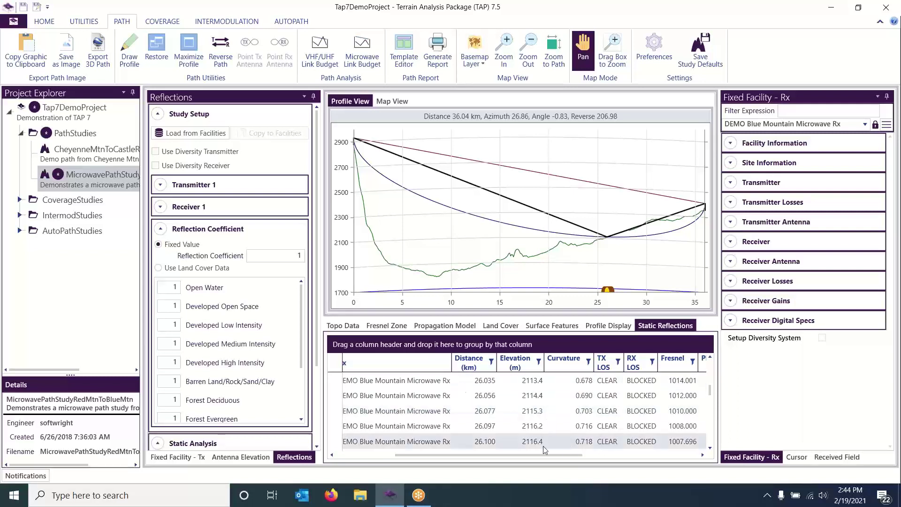
{"action": "left_click_drag", "start_coordinate": [453, 454], "coordinate": [394, 448]}
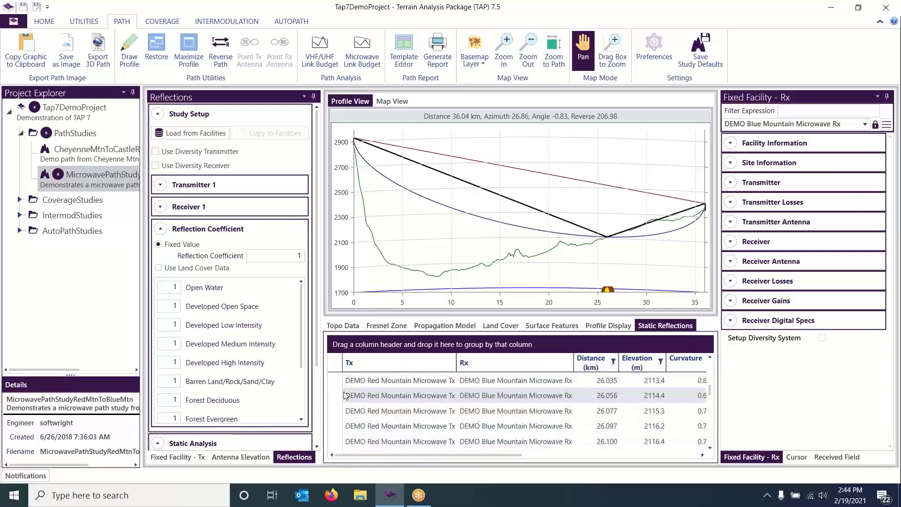
Collapse the reflection coefficient settings, redraw the path profile and run the static reflection analysis again.
{"action": "left_click", "coordinate": [163, 228]}
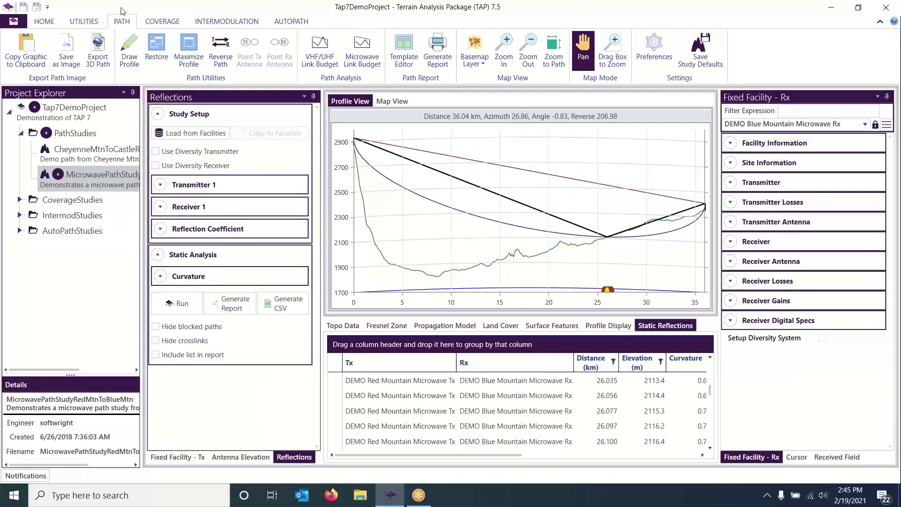
{"action": "left_click", "coordinate": [134, 54]}
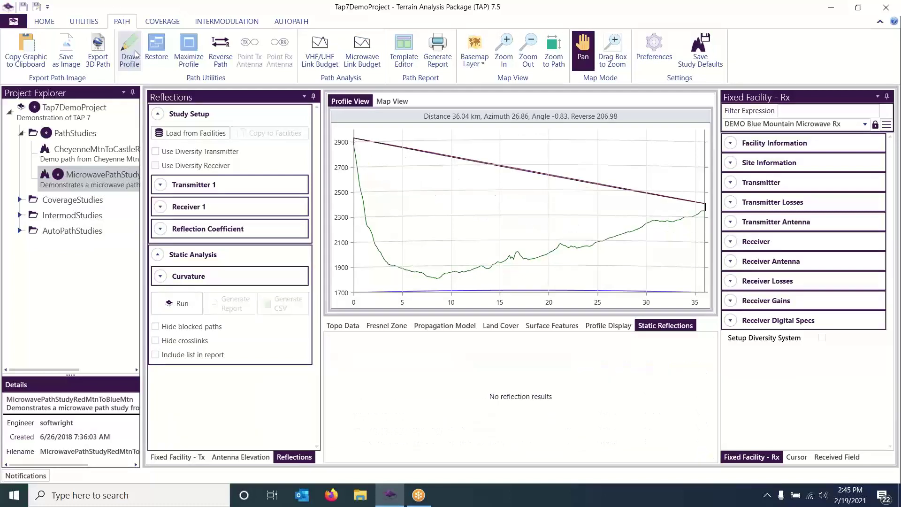
{"action": "left_click", "coordinate": [193, 308]}
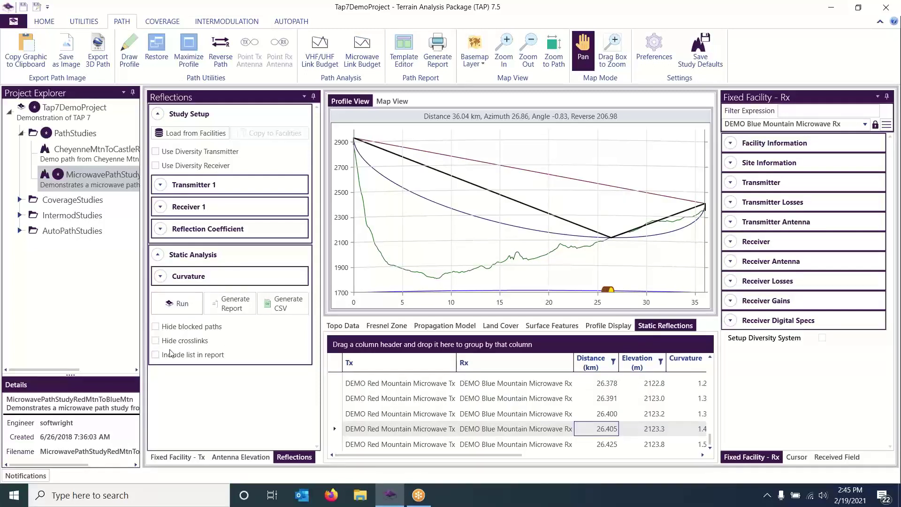
Try hiding the blocked paths in the static reflection results.
{"action": "left_click", "coordinate": [156, 327]}
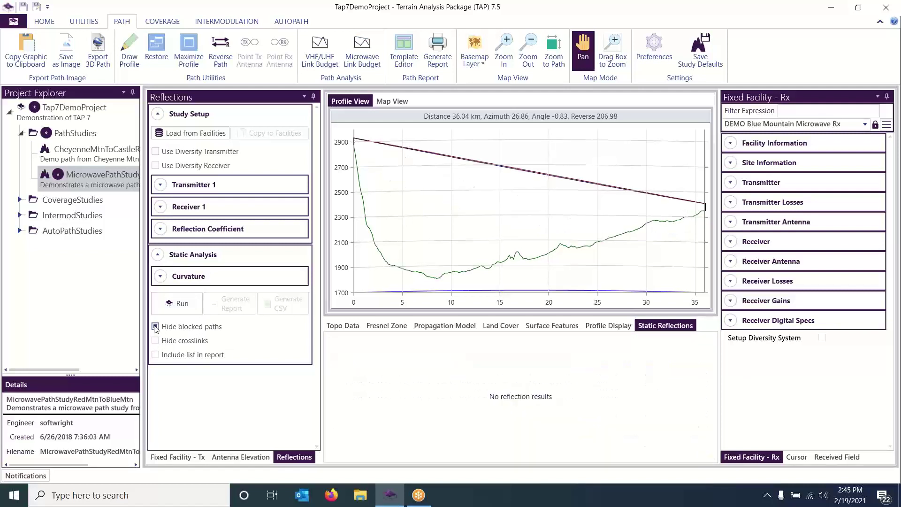
{"action": "left_click", "coordinate": [155, 327]}
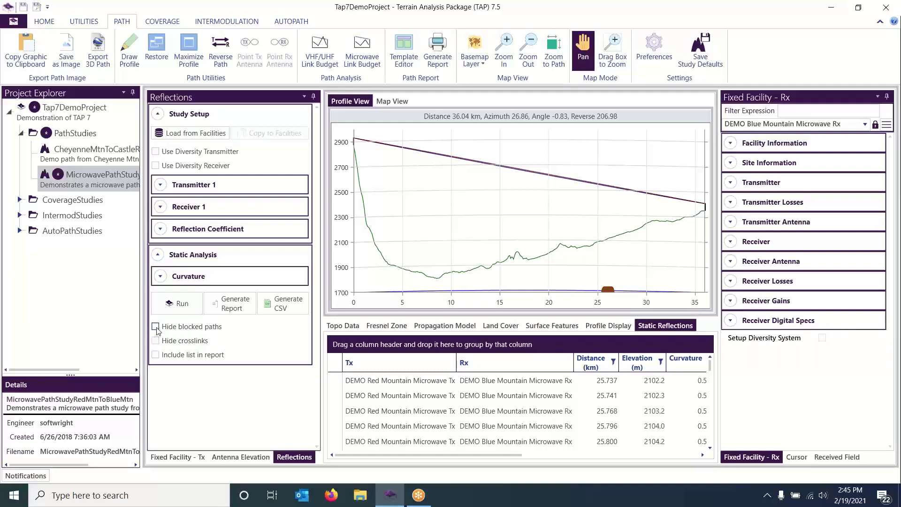
{"action": "left_click", "coordinate": [156, 327]}
{"action": "left_click", "coordinate": [156, 326]}
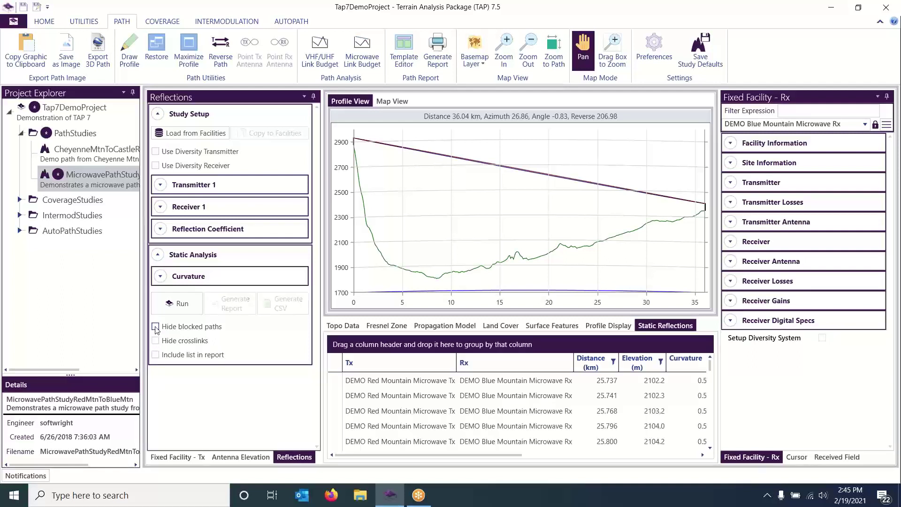
Select the reflection at 25.737 km and generate a reflection report that includes the reflection list.
{"action": "left_click", "coordinate": [432, 381]}
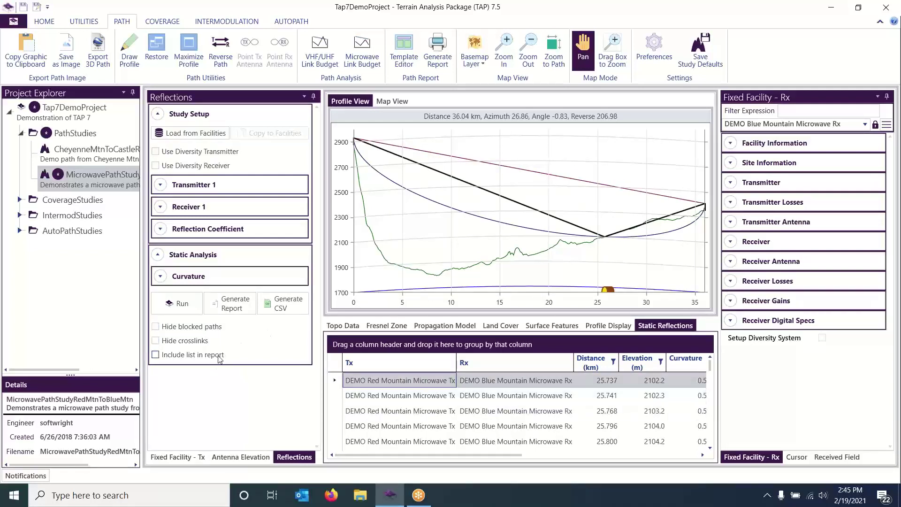
{"action": "left_click", "coordinate": [155, 354]}
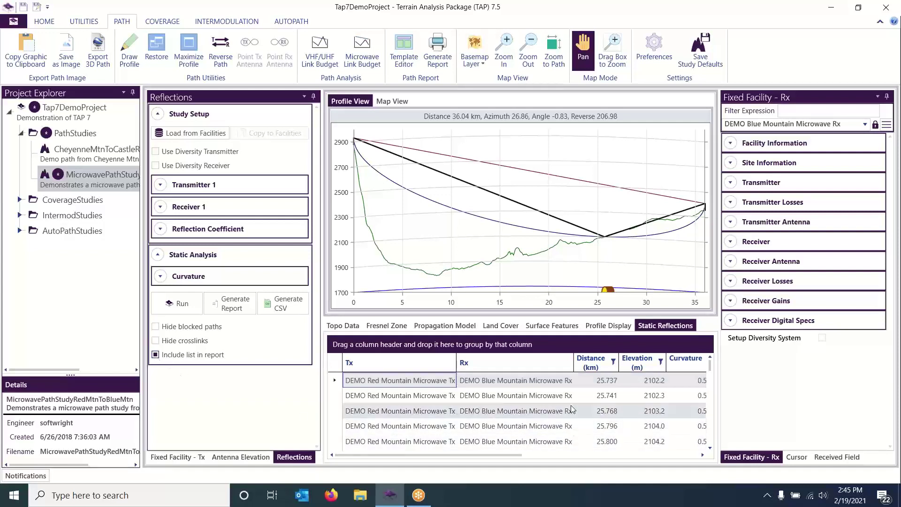
{"action": "left_click", "coordinate": [233, 306]}
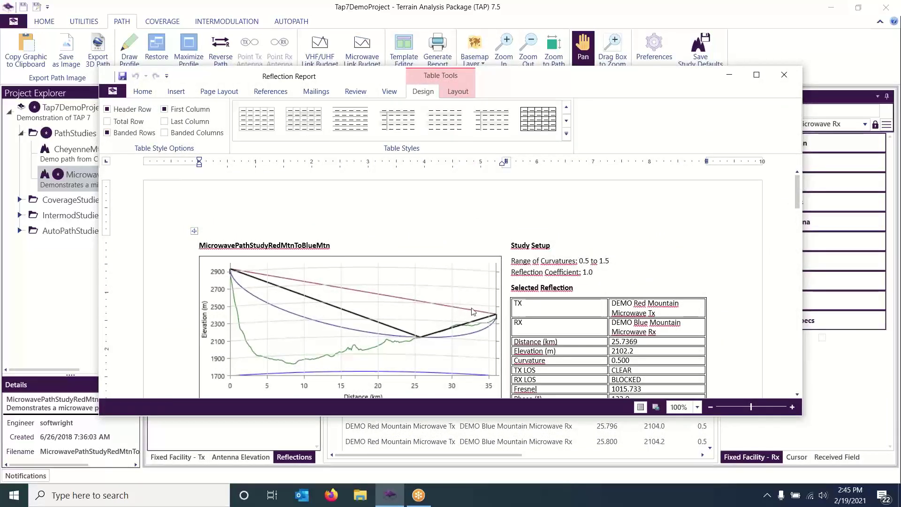
Examine the report's profile graph, study setup, selected reflection, site and path information, reflection list and local minima table.
{"action": "scroll", "coordinate": [471, 304], "scroll_direction": "down", "scroll_amount": 1}
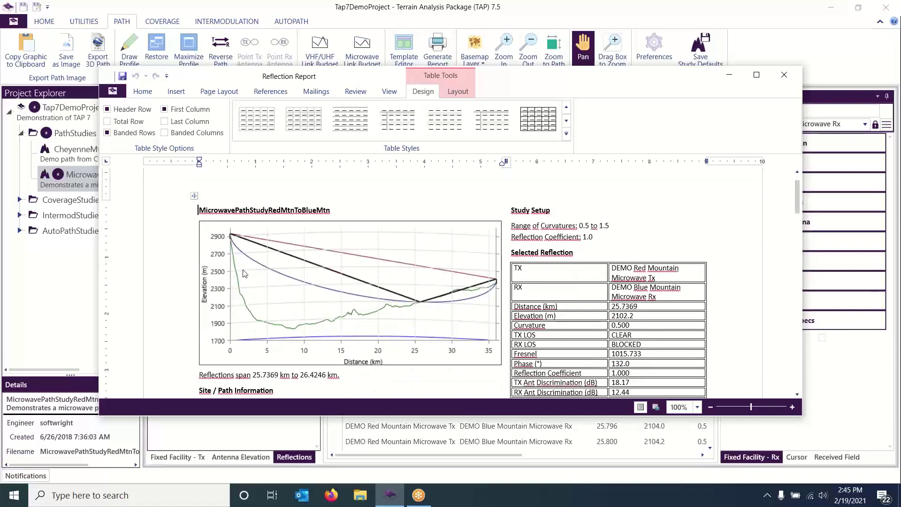
{"action": "scroll", "coordinate": [601, 215], "scroll_direction": "down", "scroll_amount": 1}
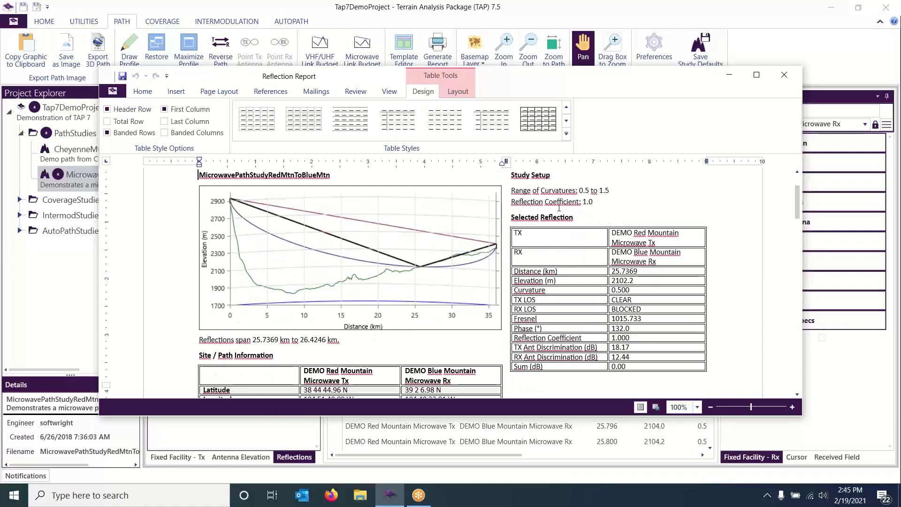
{"action": "scroll", "coordinate": [569, 260], "scroll_direction": "down", "scroll_amount": 3}
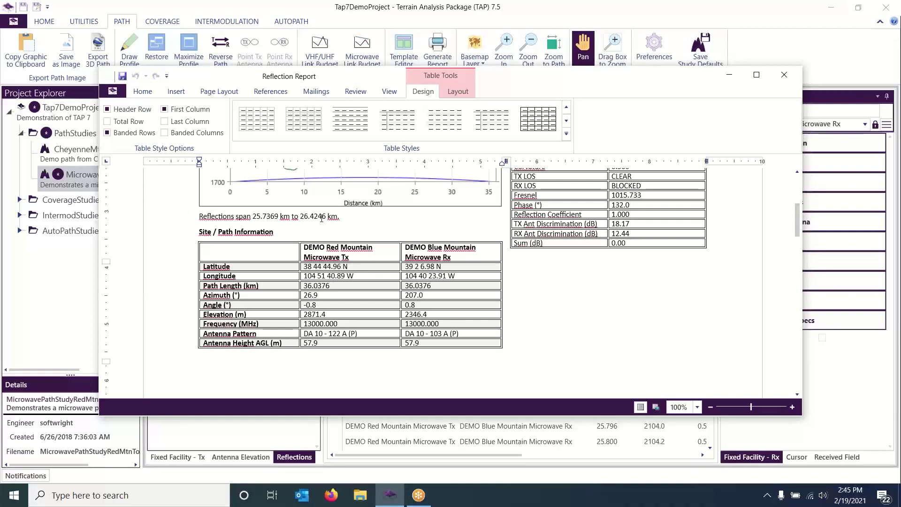
{"action": "scroll", "coordinate": [486, 336], "scroll_direction": "down", "scroll_amount": 10}
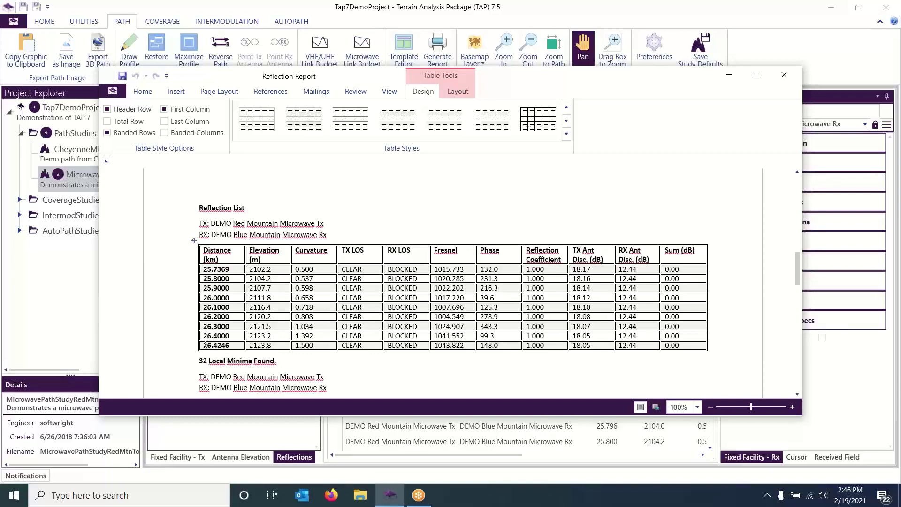
{"action": "scroll", "coordinate": [205, 344], "scroll_direction": "down", "scroll_amount": 3}
{"action": "scroll", "coordinate": [217, 274], "scroll_direction": "up", "scroll_amount": 4}
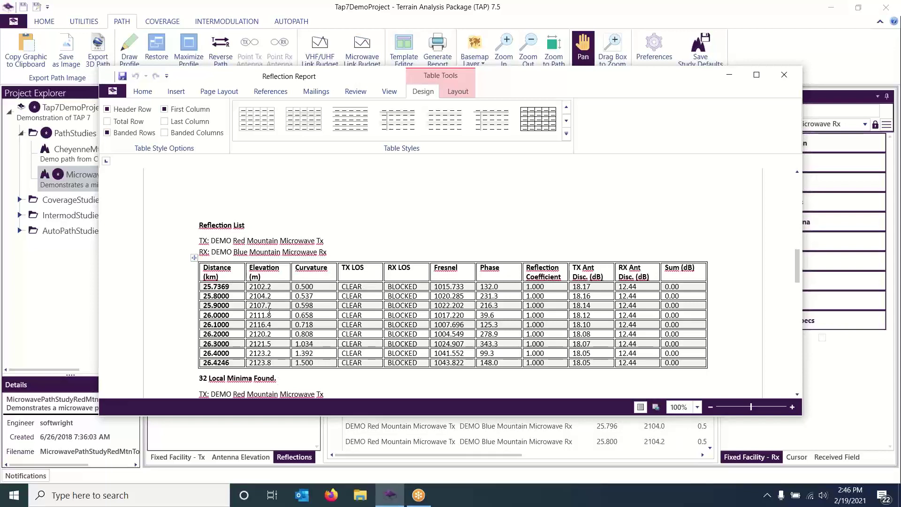
{"action": "scroll", "coordinate": [160, 330], "scroll_direction": "down", "scroll_amount": 6}
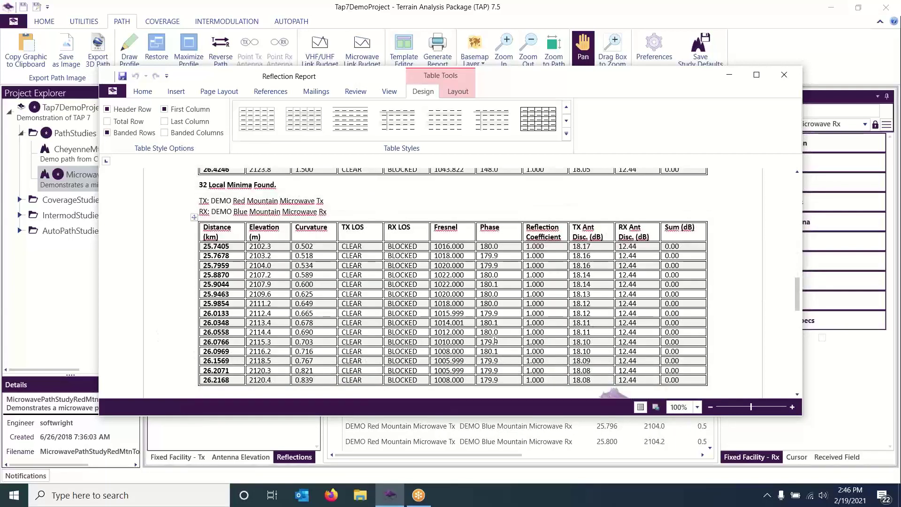
{"action": "scroll", "coordinate": [503, 391], "scroll_direction": "down", "scroll_amount": 9}
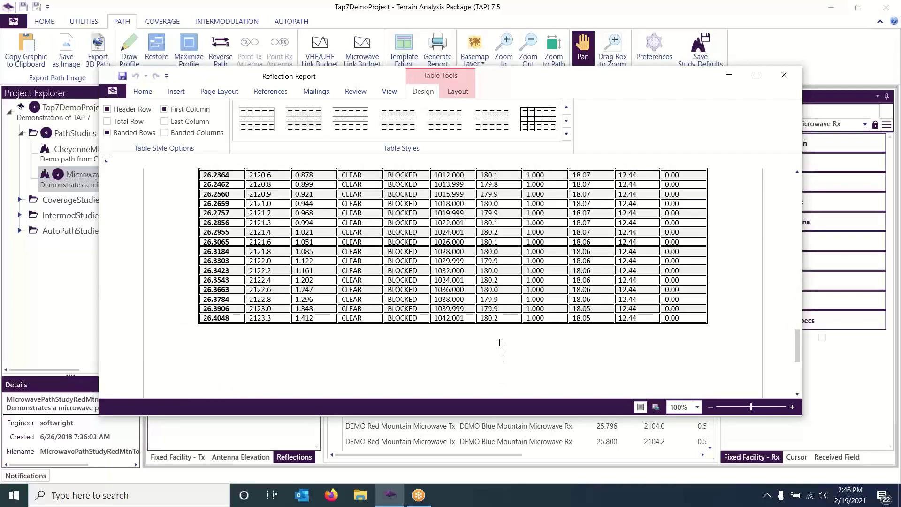
{"action": "scroll", "coordinate": [442, 327], "scroll_direction": "up", "scroll_amount": 12}
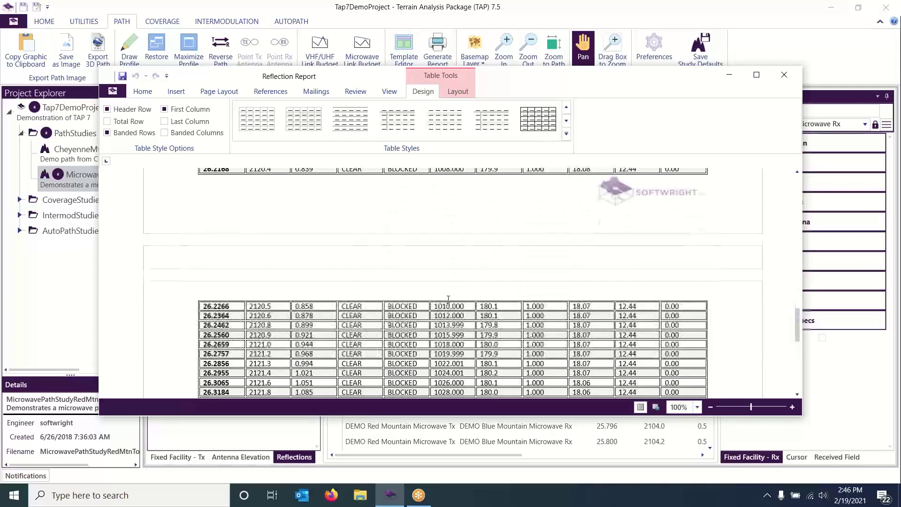
{"action": "scroll", "coordinate": [479, 317], "scroll_direction": "up", "scroll_amount": 15}
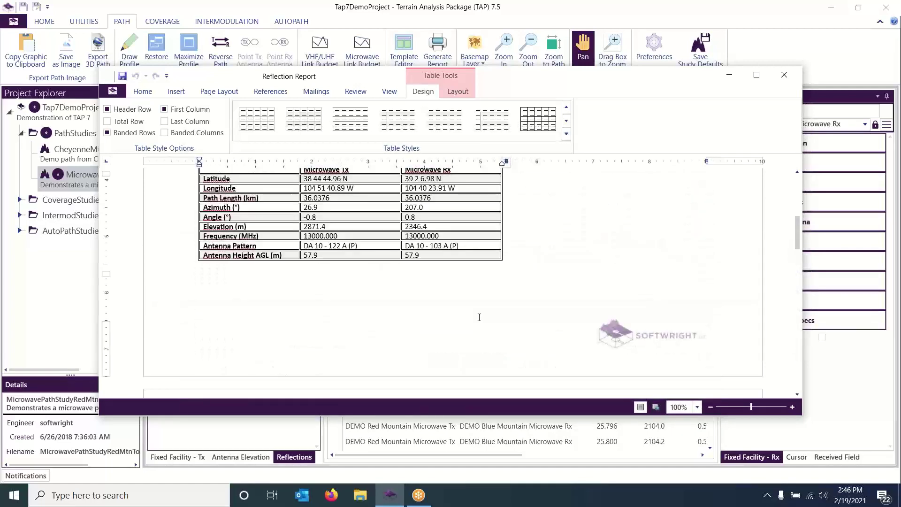
Close the reflection report and generate a path profile report from the LandscapeTemplate_7_5_Reflection.html template.
{"action": "left_click", "coordinate": [784, 74]}
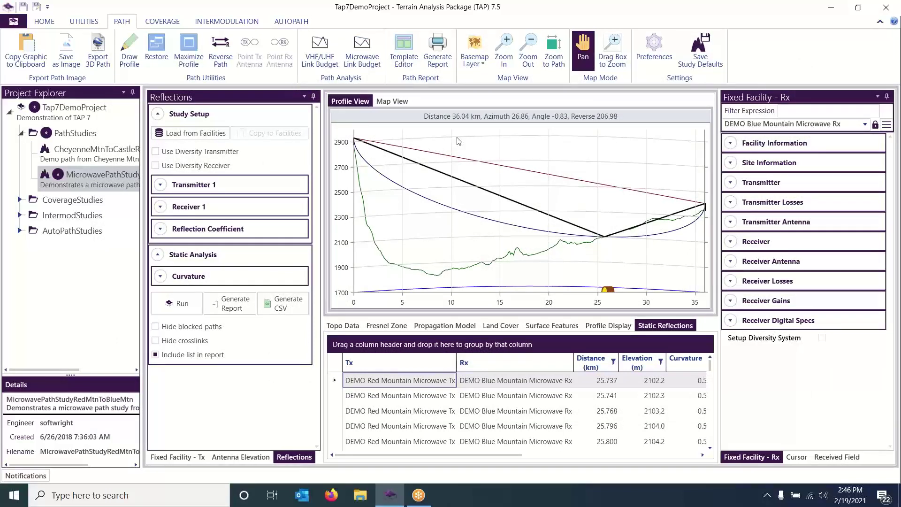
{"action": "left_click", "coordinate": [439, 58]}
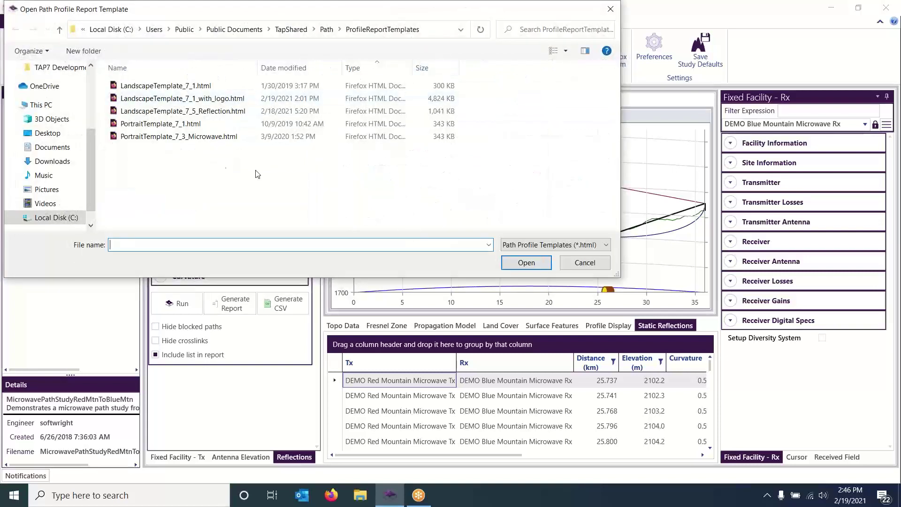
{"action": "left_click", "coordinate": [145, 114]}
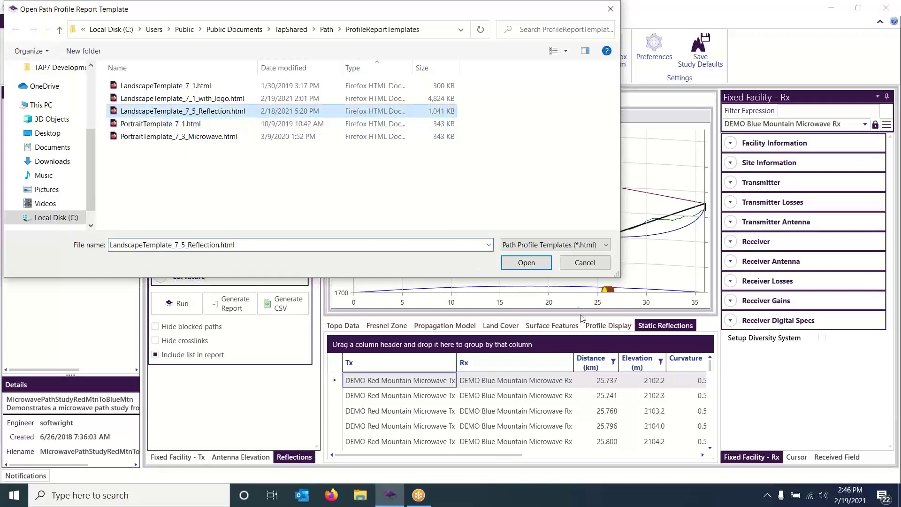
{"action": "left_click", "coordinate": [530, 265]}
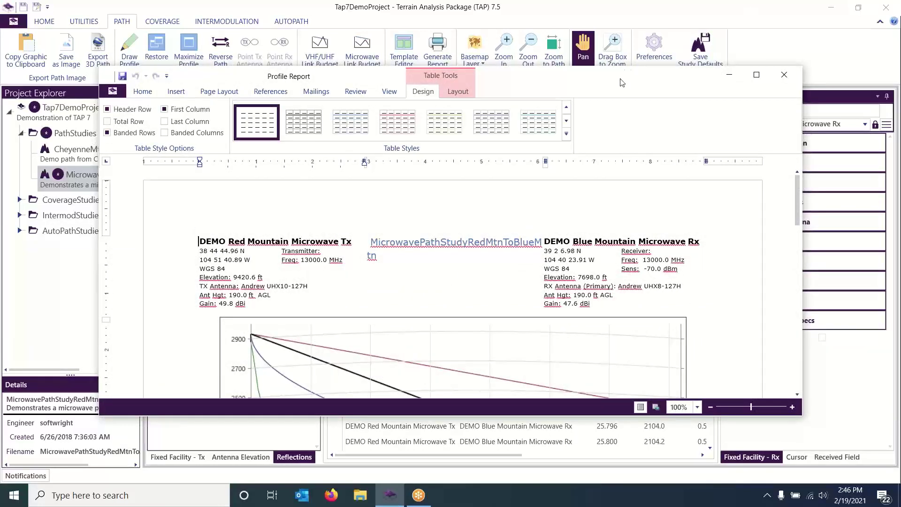
Examine the profile report's site details, profile graph with the reflection path, and curvature, Fresnel zone and azimuth values, and close it.
{"action": "left_click_drag", "start_coordinate": [622, 82], "coordinate": [605, 77]}
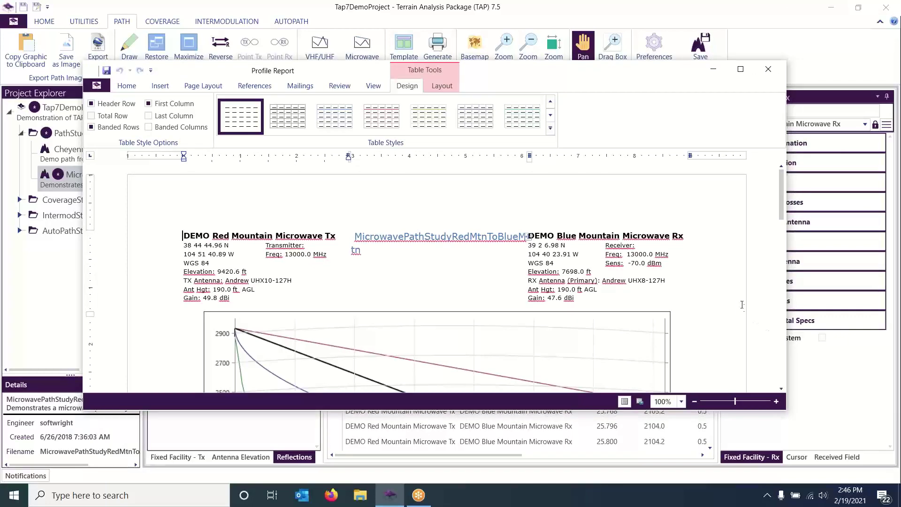
{"action": "scroll", "coordinate": [741, 303], "scroll_direction": "down", "scroll_amount": 10}
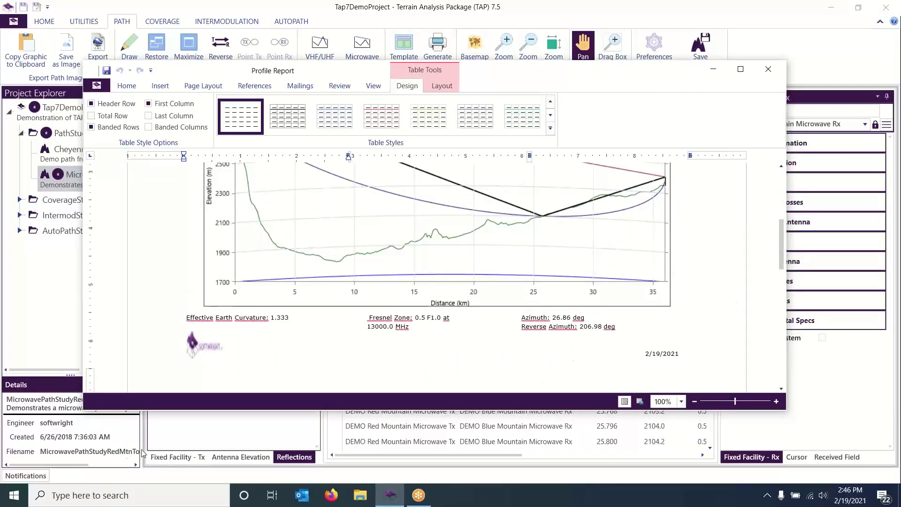
{"action": "scroll", "coordinate": [325, 356], "scroll_direction": "up", "scroll_amount": 8}
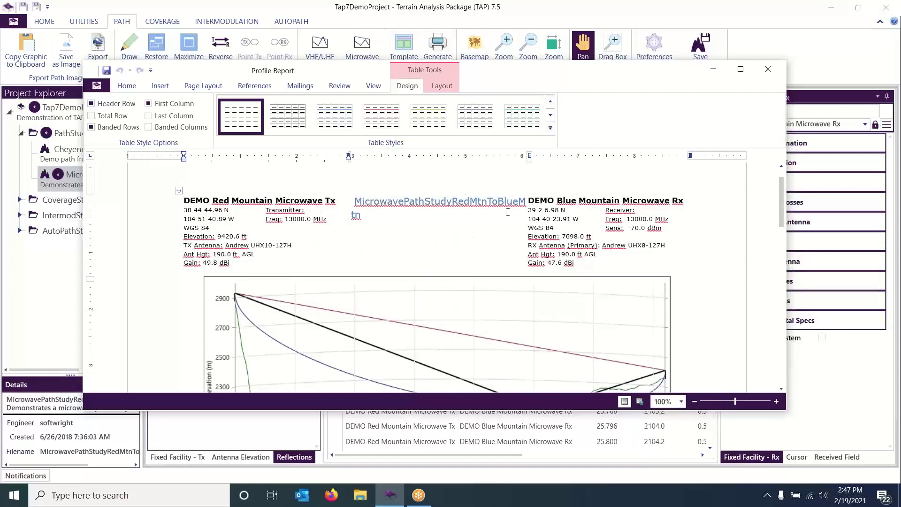
{"action": "scroll", "coordinate": [507, 212], "scroll_direction": "down", "scroll_amount": 7}
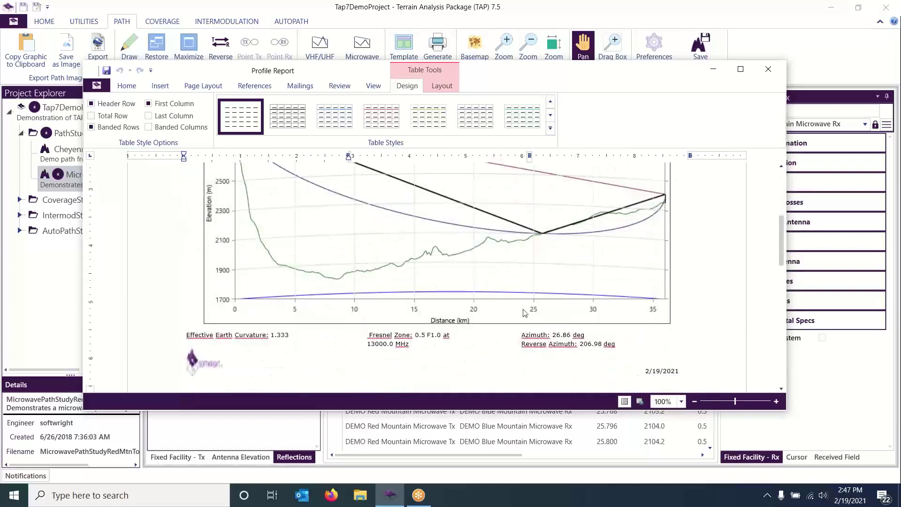
{"action": "scroll", "coordinate": [462, 283], "scroll_direction": "up", "scroll_amount": 7}
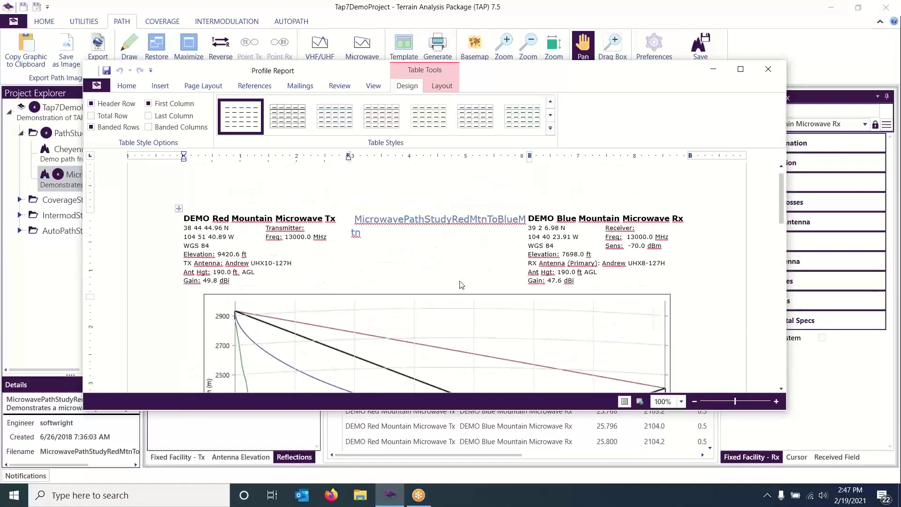
{"action": "scroll", "coordinate": [531, 322], "scroll_direction": "down", "scroll_amount": 3}
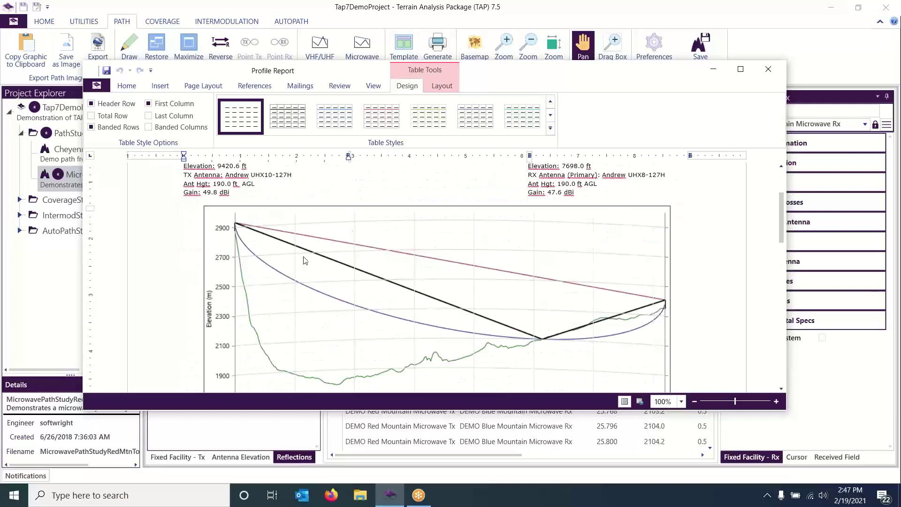
{"action": "scroll", "coordinate": [498, 303], "scroll_direction": "down", "scroll_amount": 7}
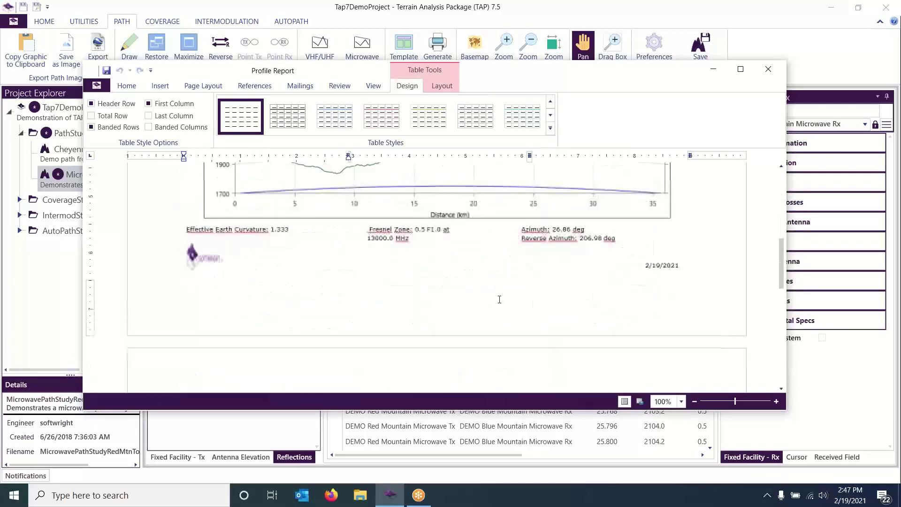
{"action": "scroll", "coordinate": [500, 303], "scroll_direction": "up", "scroll_amount": 10}
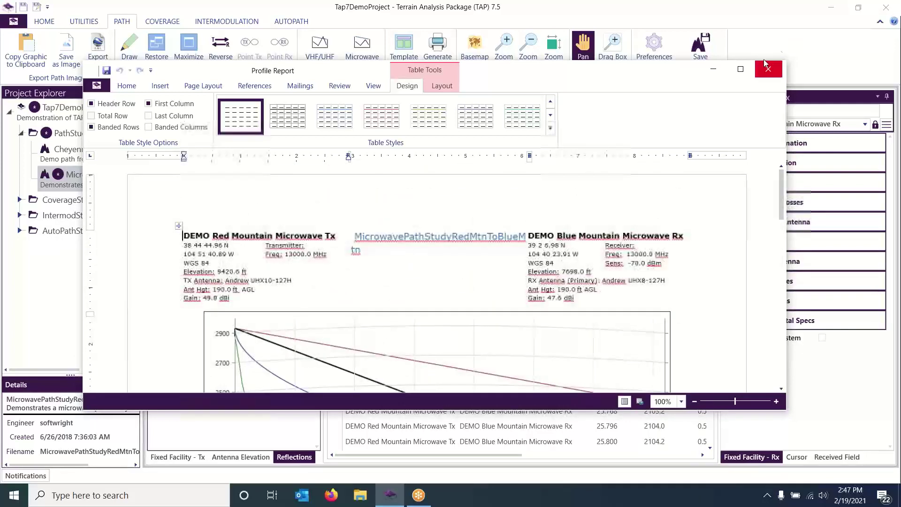
{"action": "left_click", "coordinate": [768, 75]}
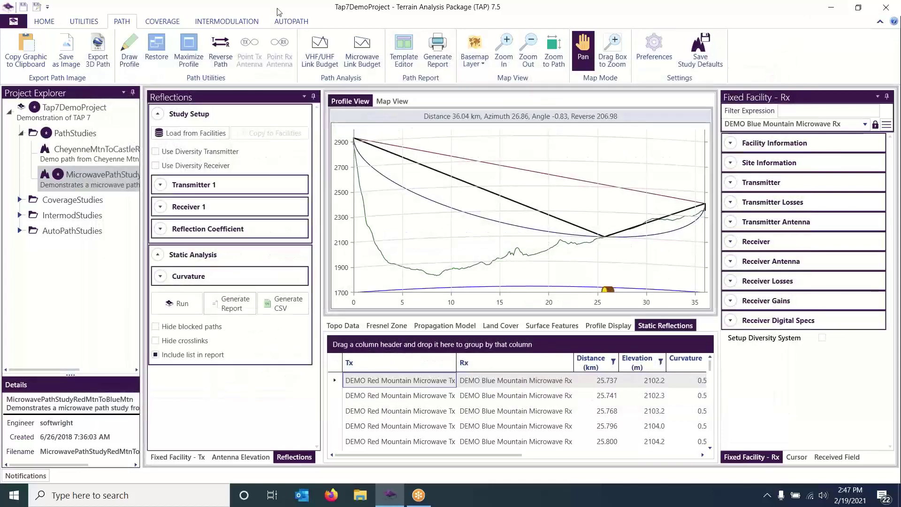
Look through the Reflections fields available in the profile template editor and close the editor.
{"action": "left_click", "coordinate": [405, 52]}
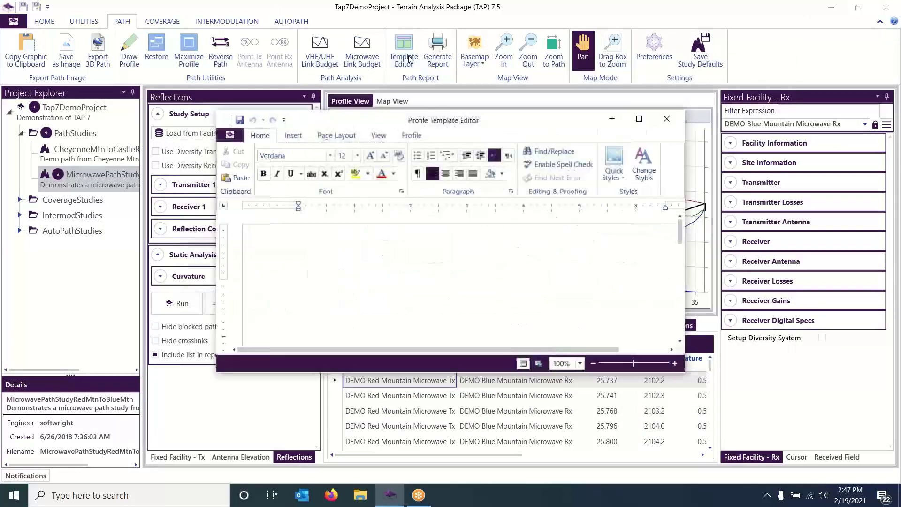
{"action": "left_click", "coordinate": [412, 138]}
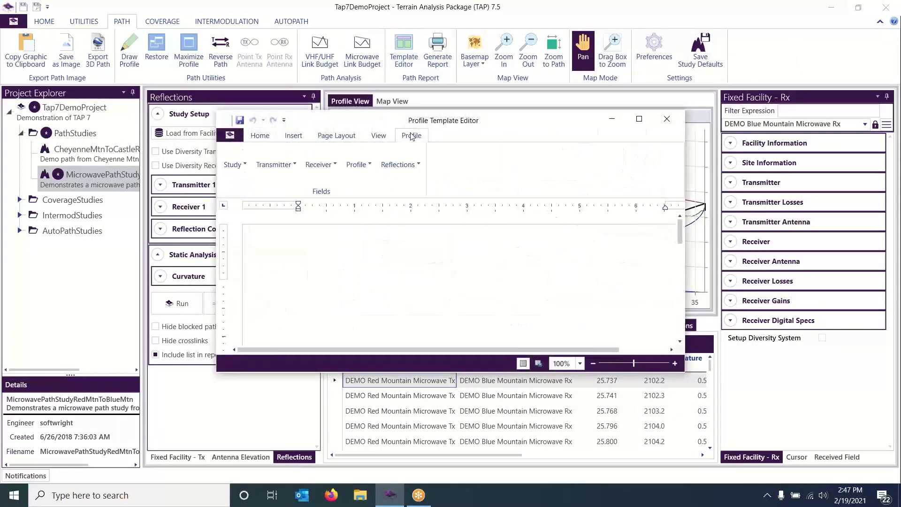
{"action": "left_click", "coordinate": [421, 168]}
{"action": "mouse_move", "coordinate": [445, 195]}
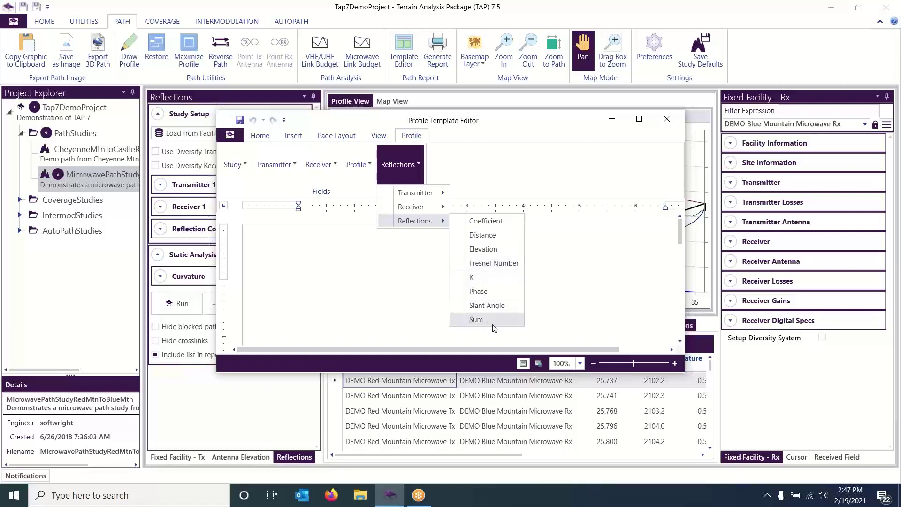
{"action": "left_click", "coordinate": [424, 294]}
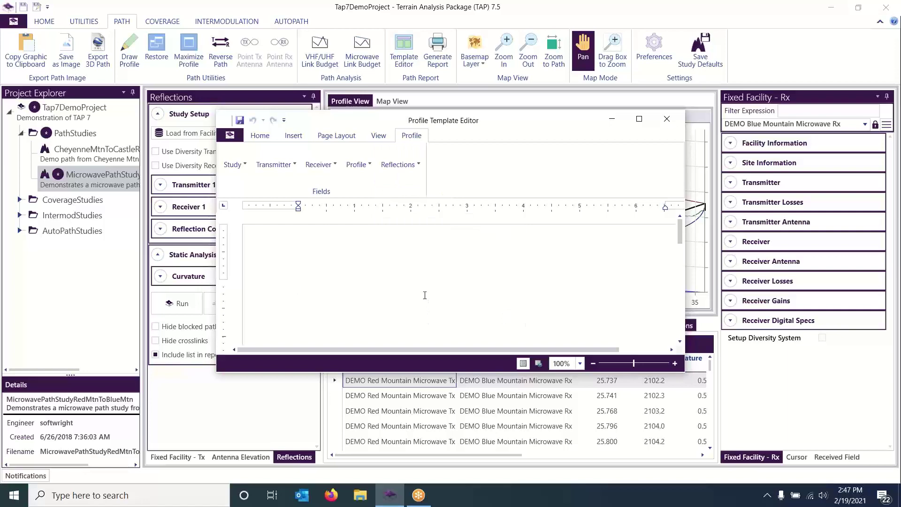
{"action": "left_click", "coordinate": [667, 118]}
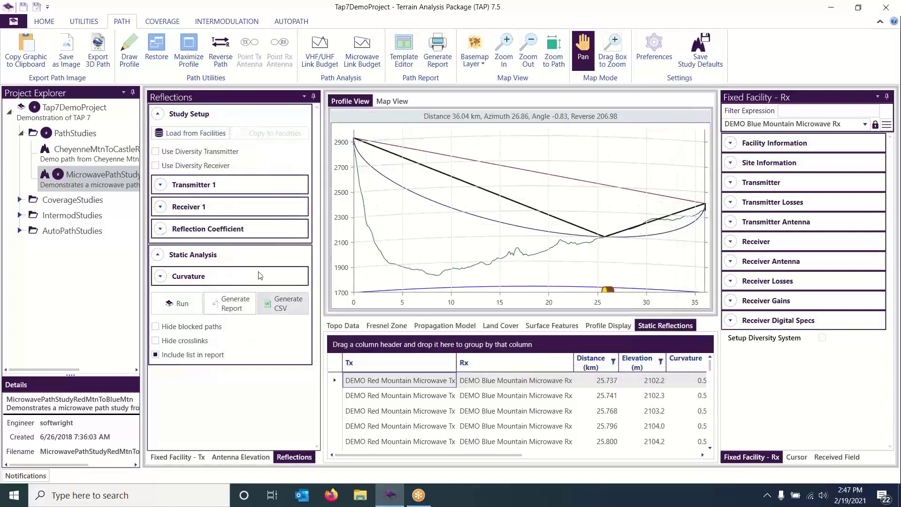
Review the Transmitter 1 and Receiver 1 settings of the reflection study setup and collapse them again.
{"action": "left_click", "coordinate": [162, 186]}
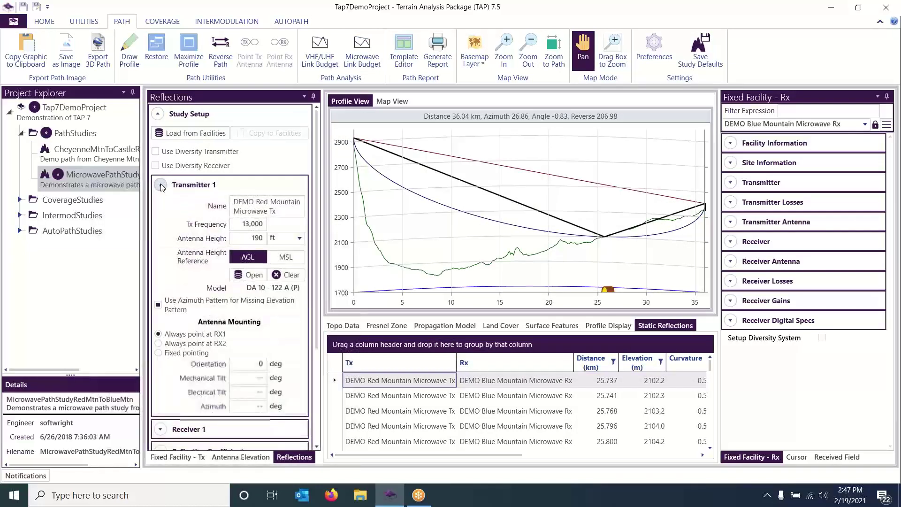
{"action": "left_click", "coordinate": [162, 186]}
{"action": "left_click", "coordinate": [162, 206]}
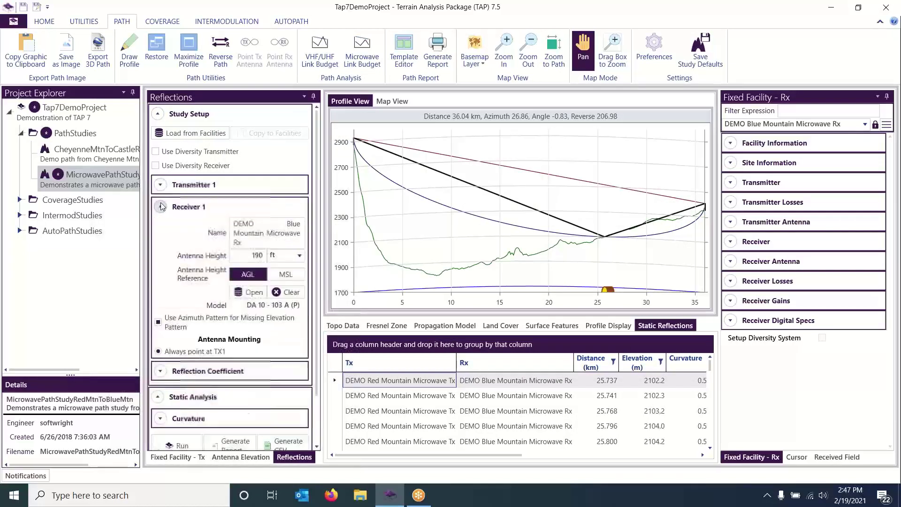
{"action": "left_click", "coordinate": [162, 206]}
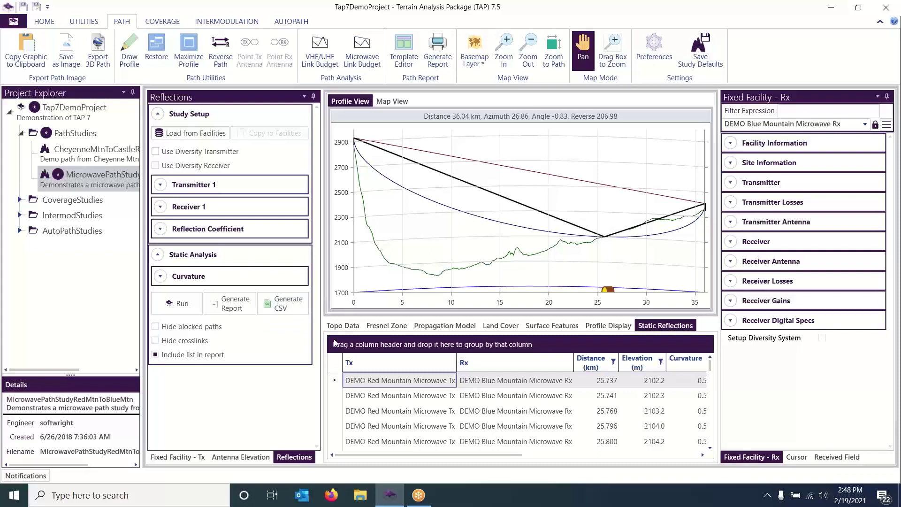
Add a new surface features file named test2 to the path study.
{"action": "left_click", "coordinate": [557, 326]}
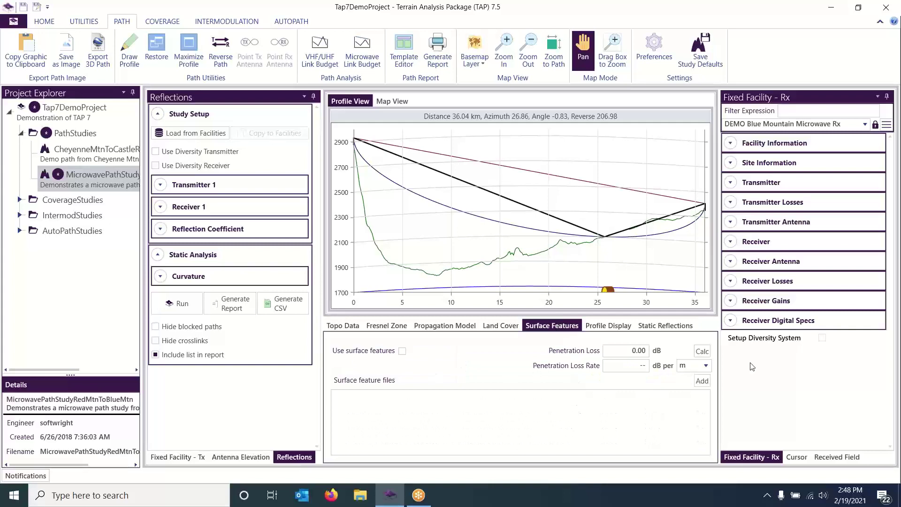
{"action": "left_click", "coordinate": [702, 380]}
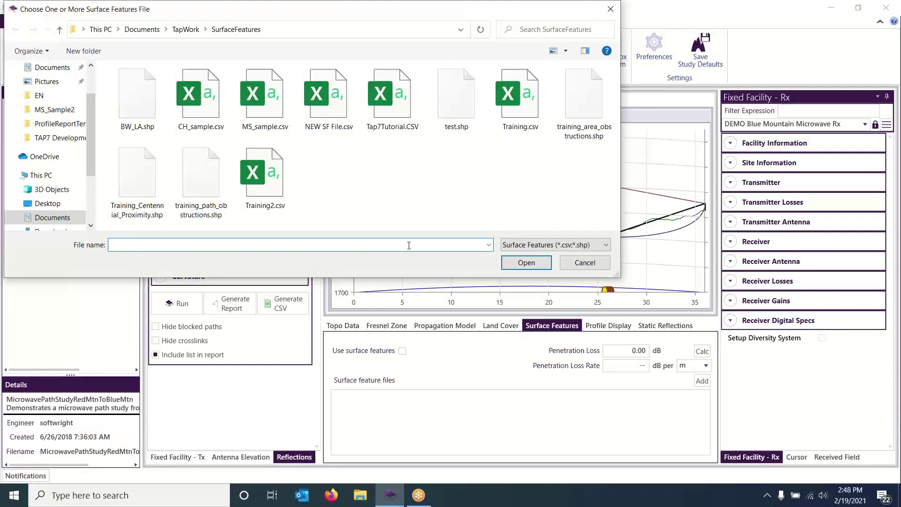
{"action": "type", "text": "test"}
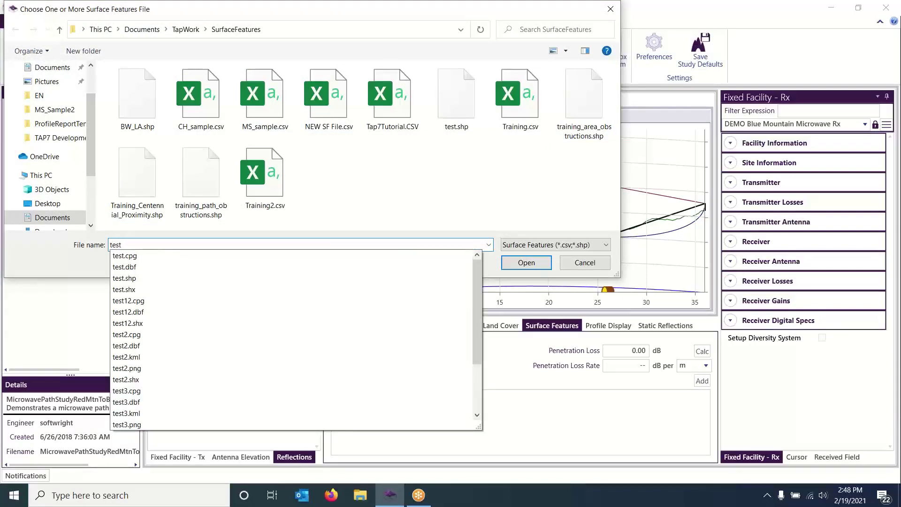
{"action": "type", "text": "2"}
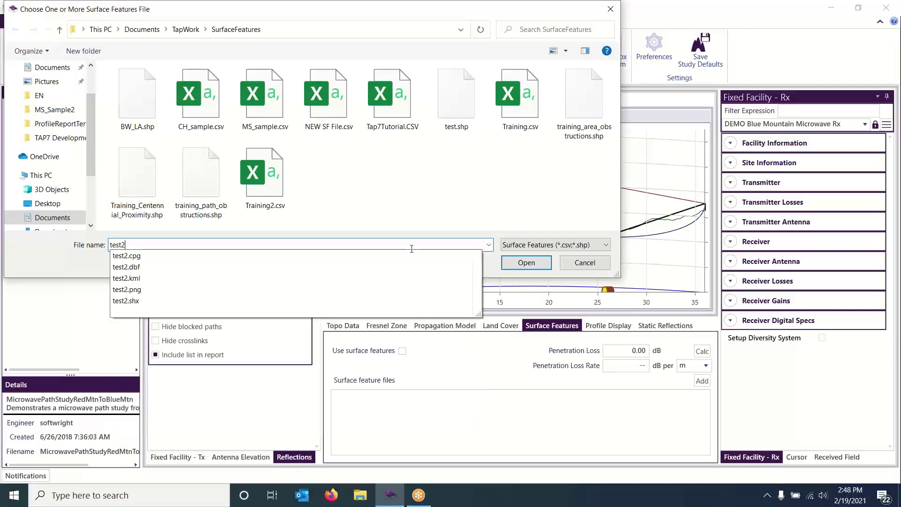
{"action": "left_click", "coordinate": [531, 263]}
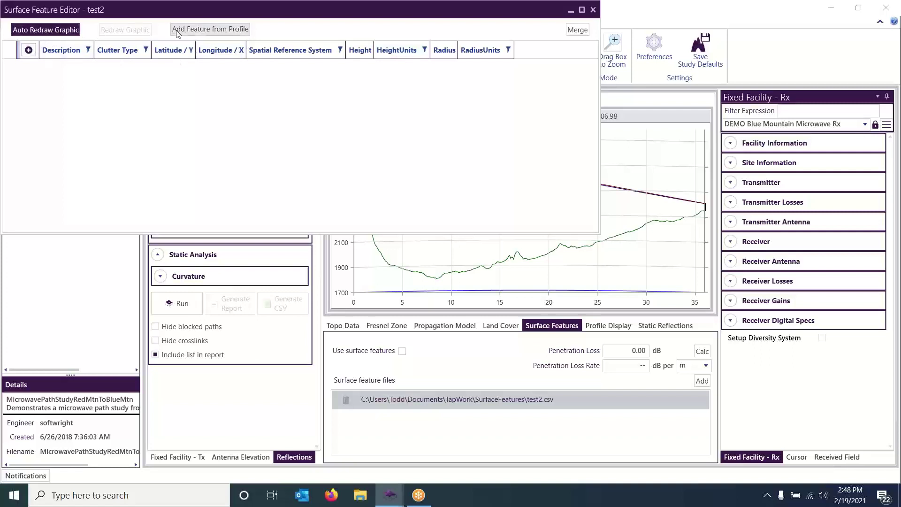
Add a clutter feature to test2 from the profile at about 21 km along the path.
{"action": "left_click", "coordinate": [561, 249]}
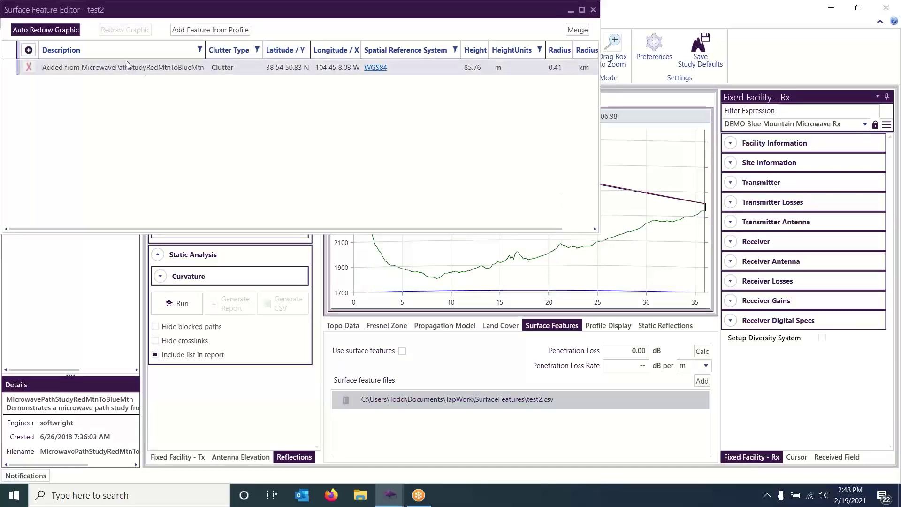
{"action": "left_click", "coordinate": [192, 31]}
{"action": "left_click_drag", "start_coordinate": [219, 13], "coordinate": [319, 143]}
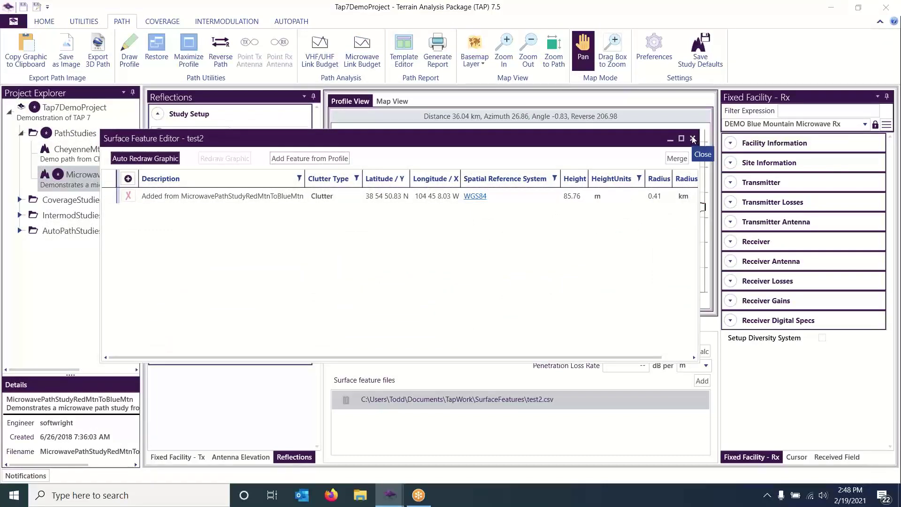
Set the clutter feature's height to 700 m, redraw the graphic and enable surface features for the path.
{"action": "left_click", "coordinate": [574, 197]}
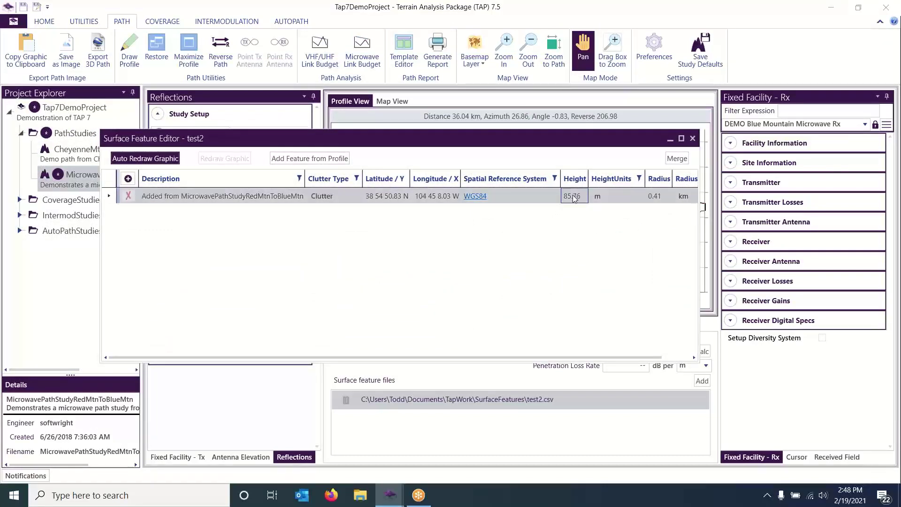
{"action": "type", "text": "700"}
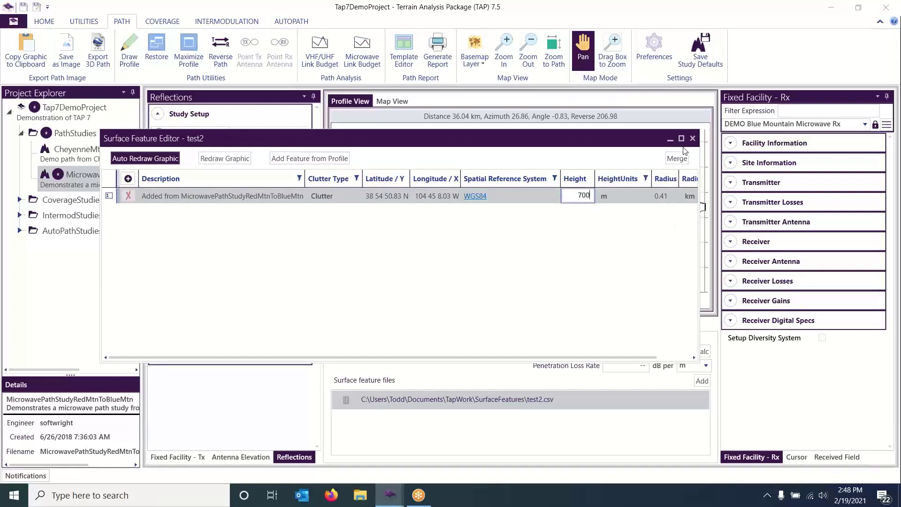
{"action": "left_click", "coordinate": [224, 158]}
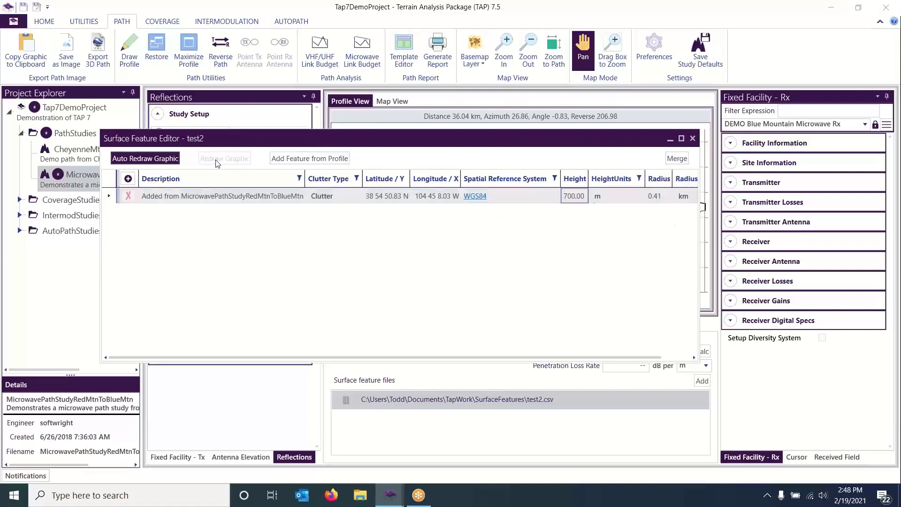
{"action": "left_click", "coordinate": [694, 138]}
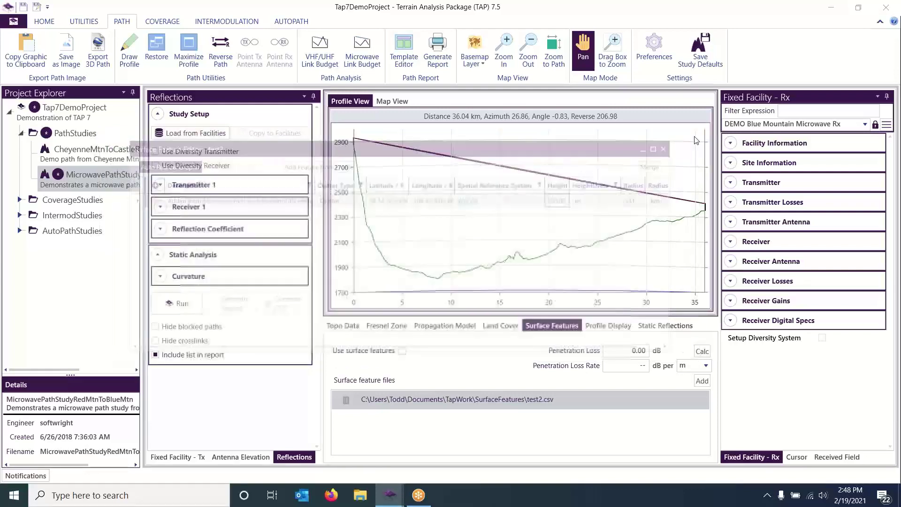
{"action": "left_click", "coordinate": [402, 351]}
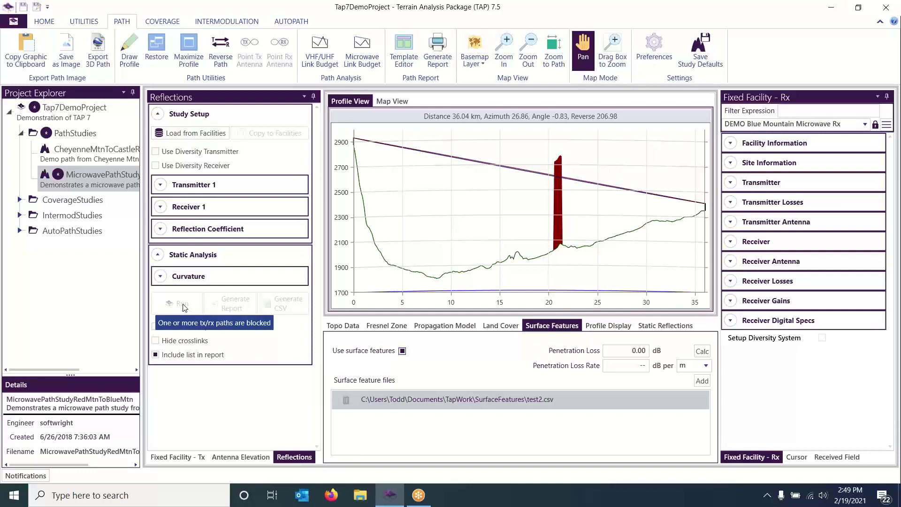
Set the height of the clutter feature in test2 to 400 m, redraw the graphic and close the surface feature editor.
{"action": "double_click", "coordinate": [549, 399]}
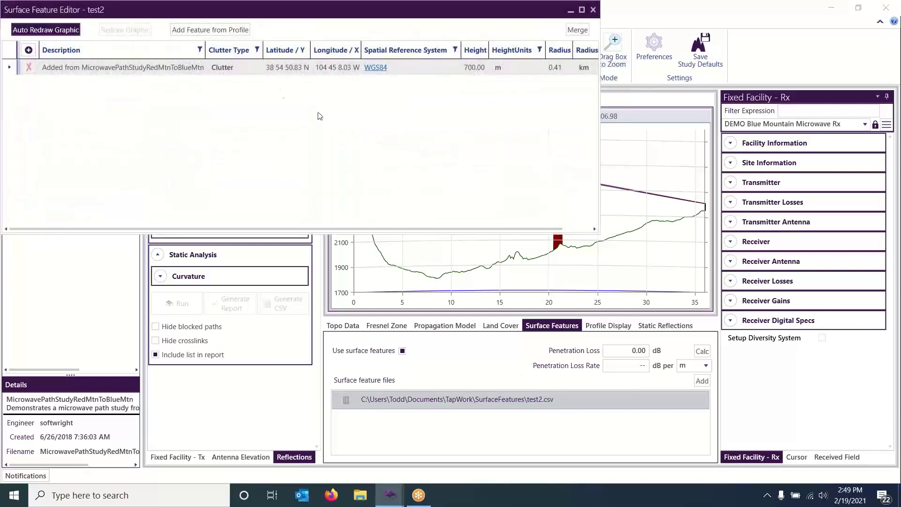
{"action": "left_click", "coordinate": [474, 68]}
{"action": "left_click", "coordinate": [474, 67]}
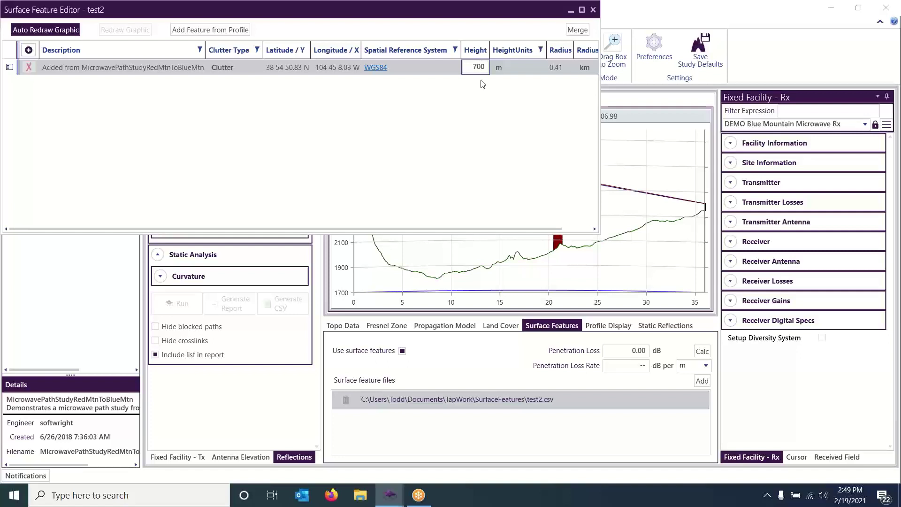
{"action": "key", "text": "BackSpace"}
{"action": "type", "text": "4"}
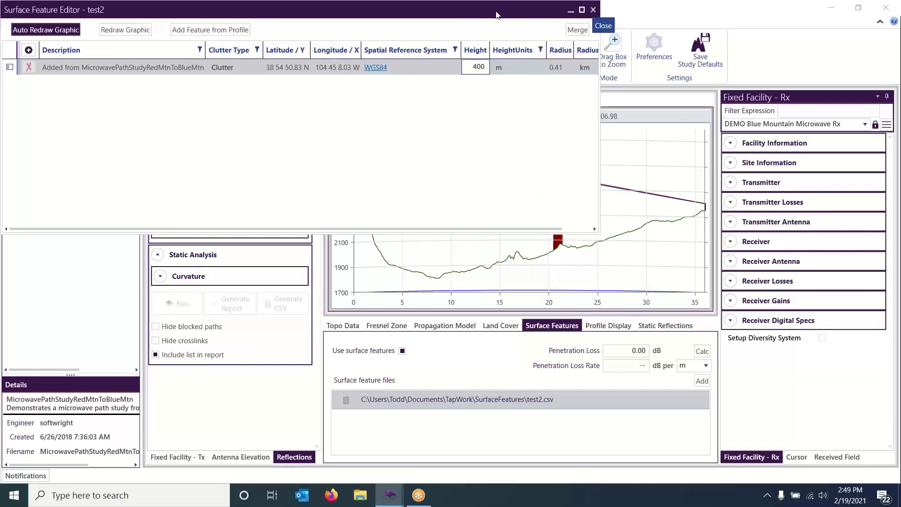
{"action": "left_click", "coordinate": [126, 30]}
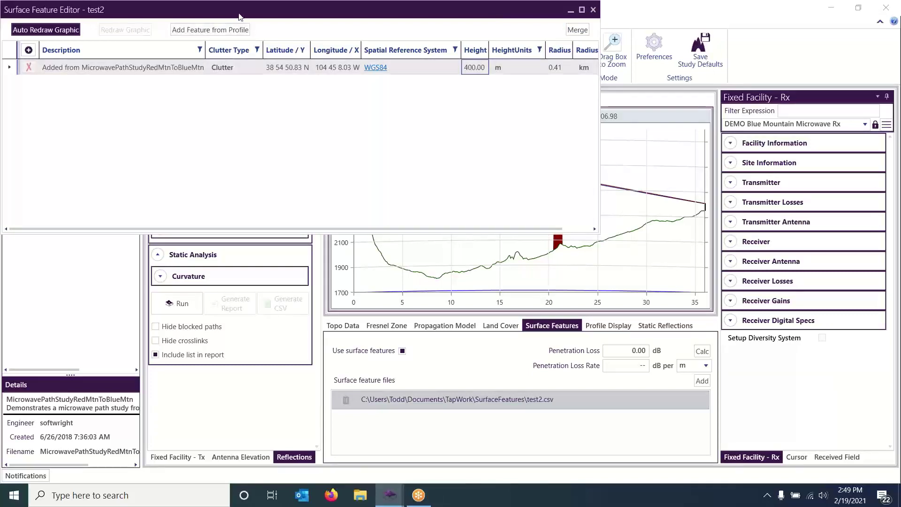
{"action": "left_click_drag", "start_coordinate": [241, 17], "coordinate": [212, 272]}
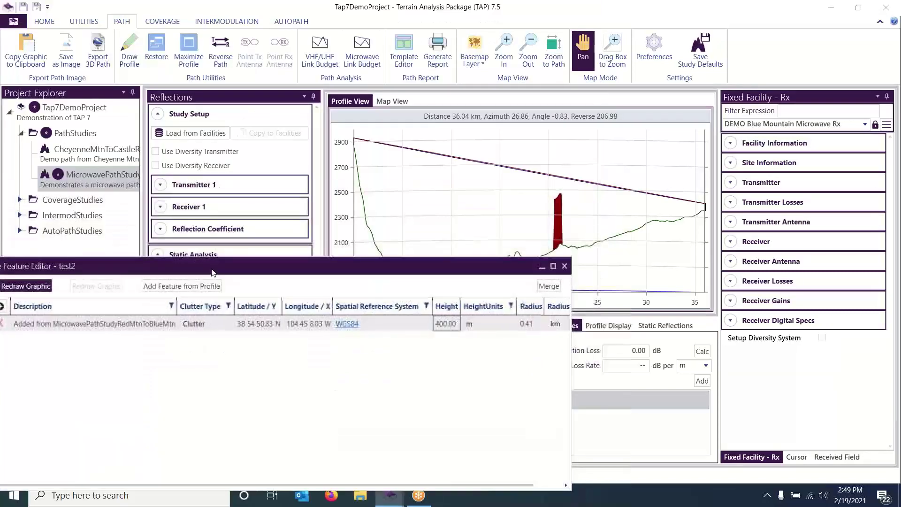
{"action": "left_click", "coordinate": [565, 266]}
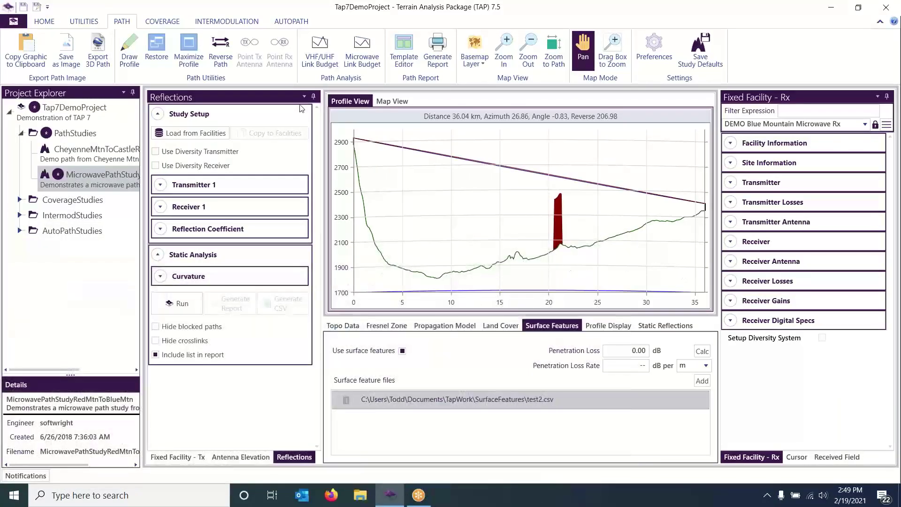
Run the static reflection analysis with the lowered clutter feature and check the TX LOS and RX LOS results.
{"action": "left_click", "coordinate": [177, 302]}
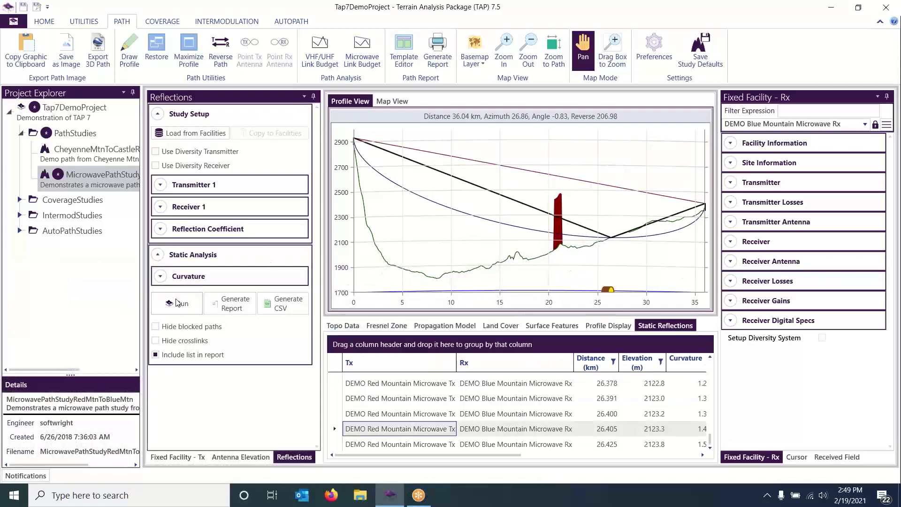
{"action": "left_click", "coordinate": [702, 454]}
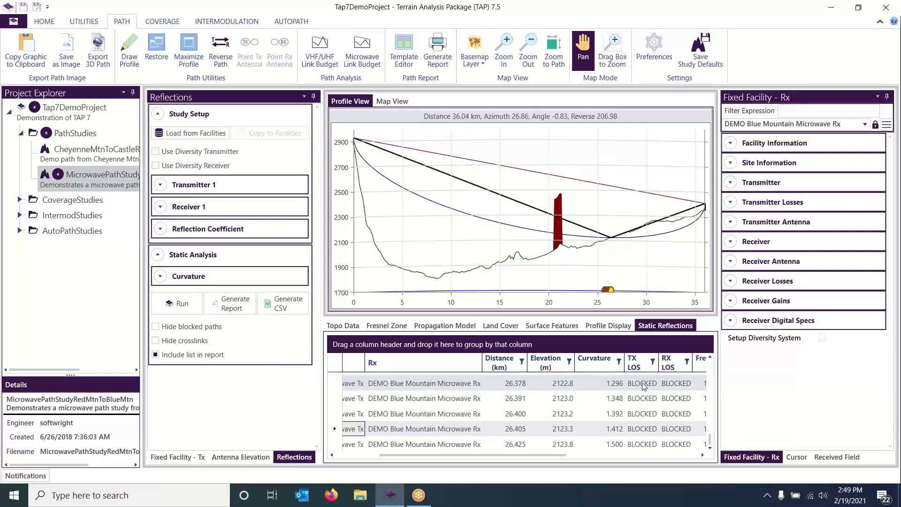